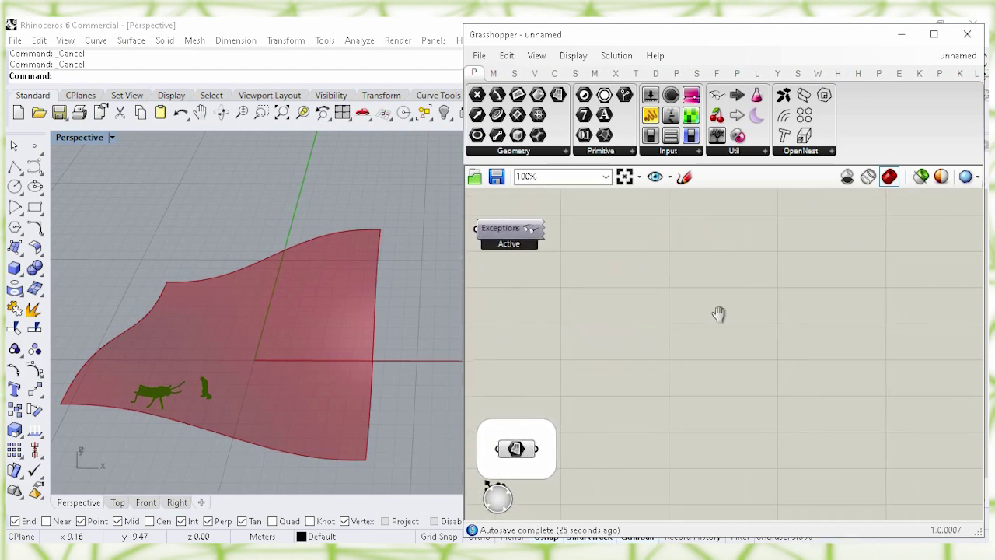
Step: Add a Hexagonal grid component to the empty canvas area
double_click(763, 327)
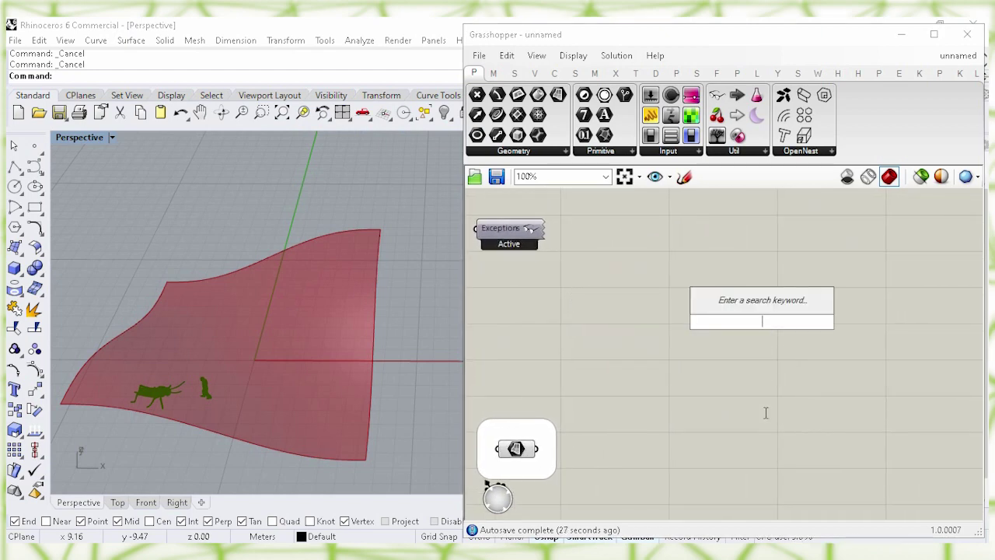
type("hexagon")
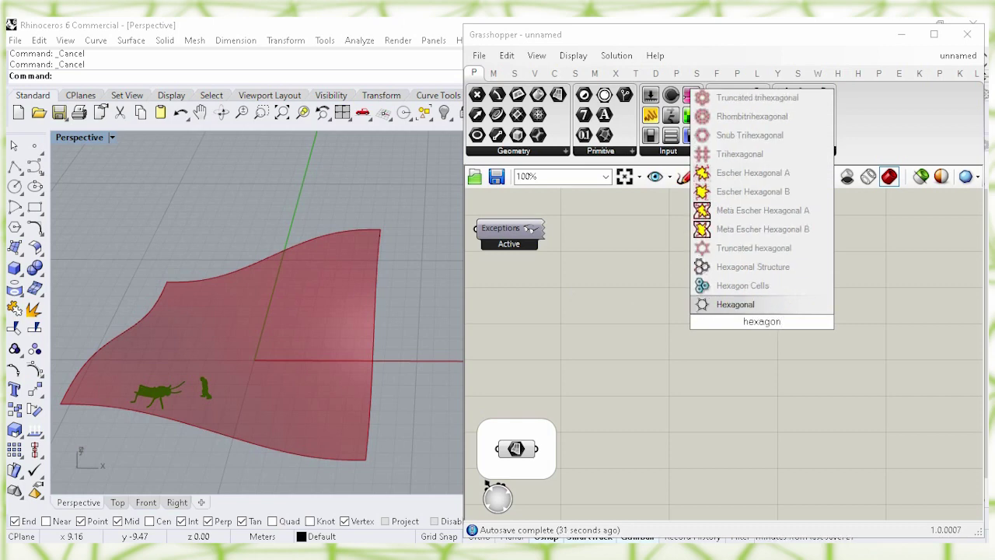
left_click(758, 301)
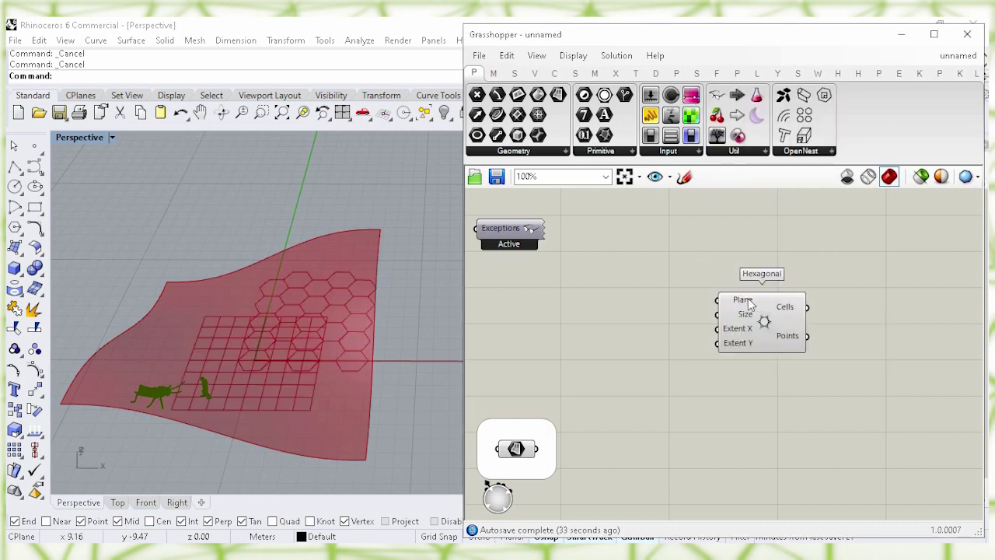
Step: Create a number slider with value 6 and connect it to the Hexagonal component's Extent X input
mouse_move(746, 317)
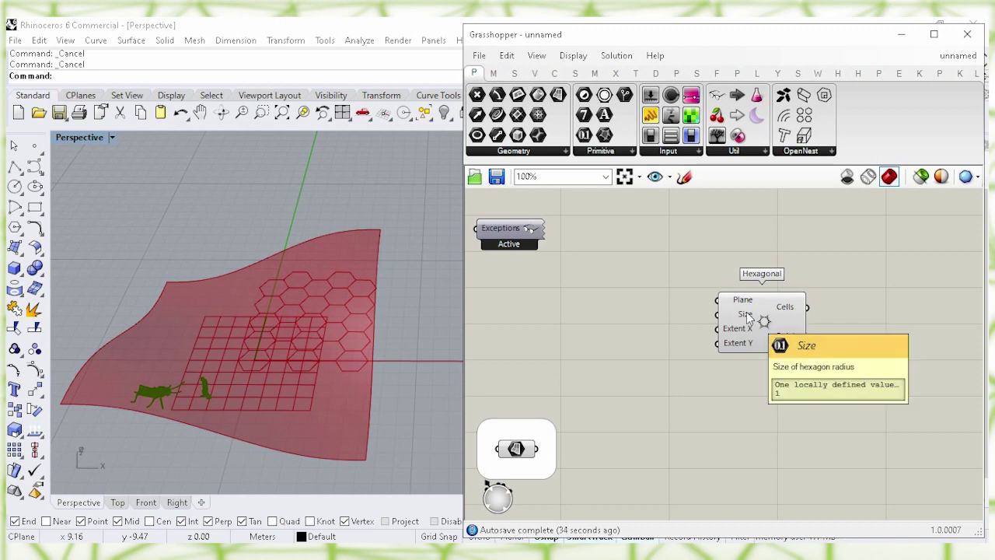
double_click(631, 331)
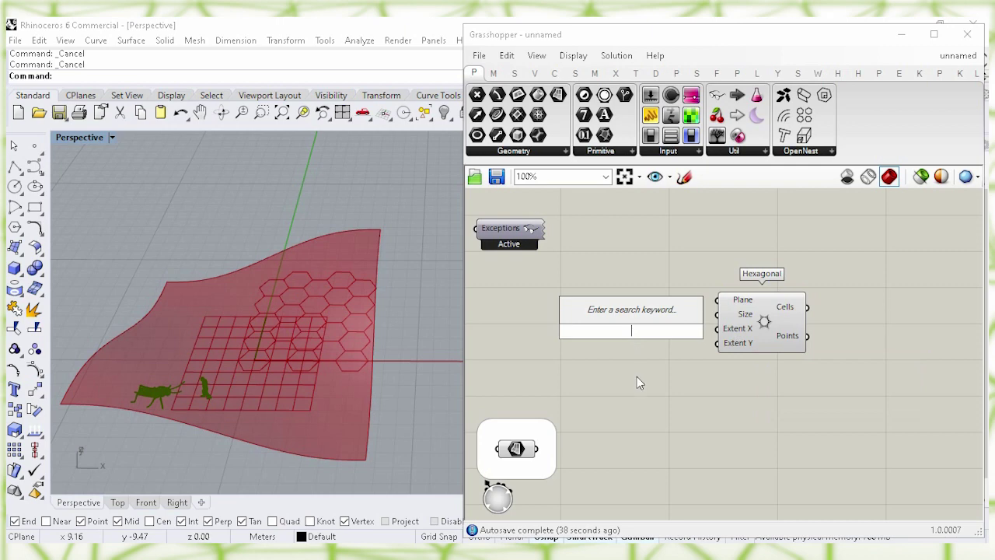
type("6")
key("Return")
left_click(644, 331)
left_click_drag(704, 327, 717, 328)
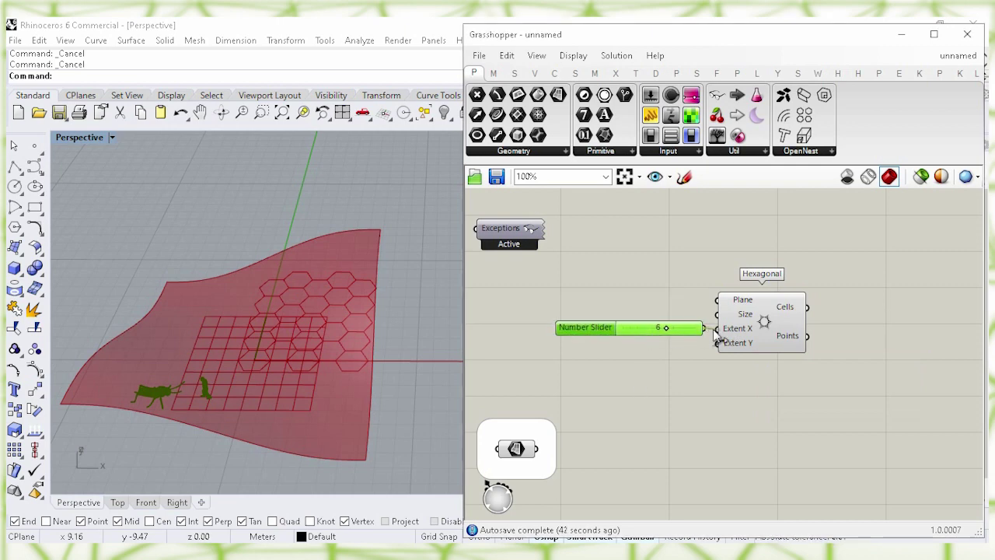
left_click(671, 364)
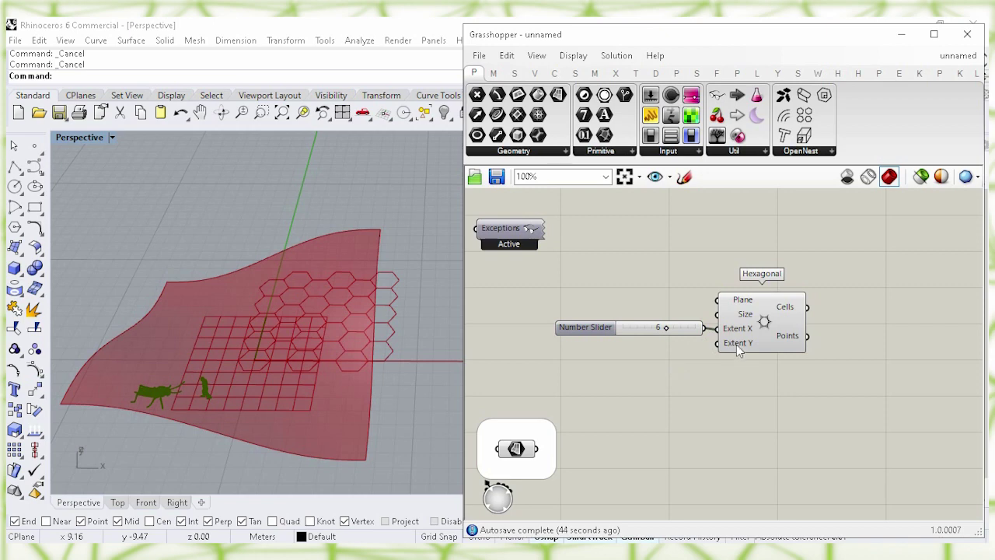
Step: Create a number slider with value 8, align it under the first slider and connect it to Extent Y
double_click(647, 365)
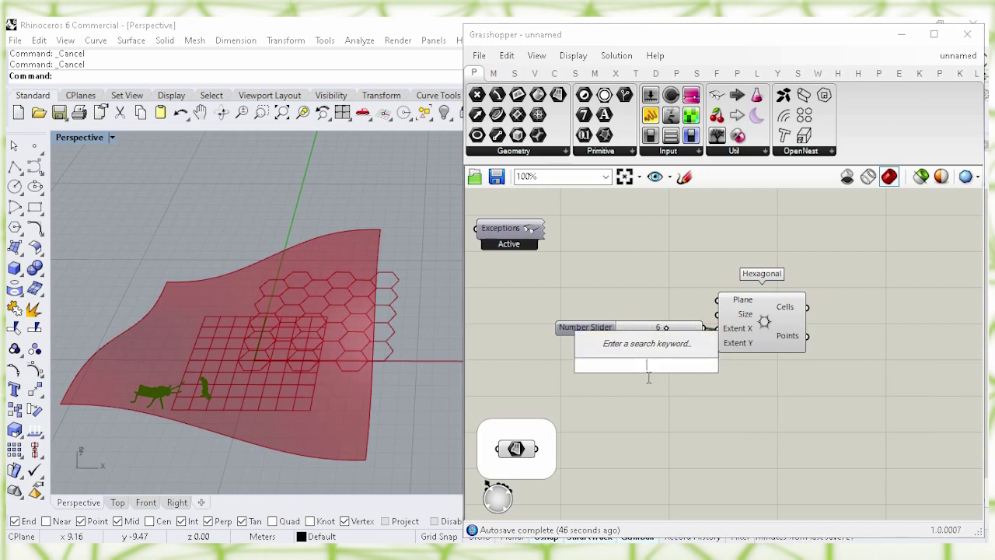
type("8")
key("Return")
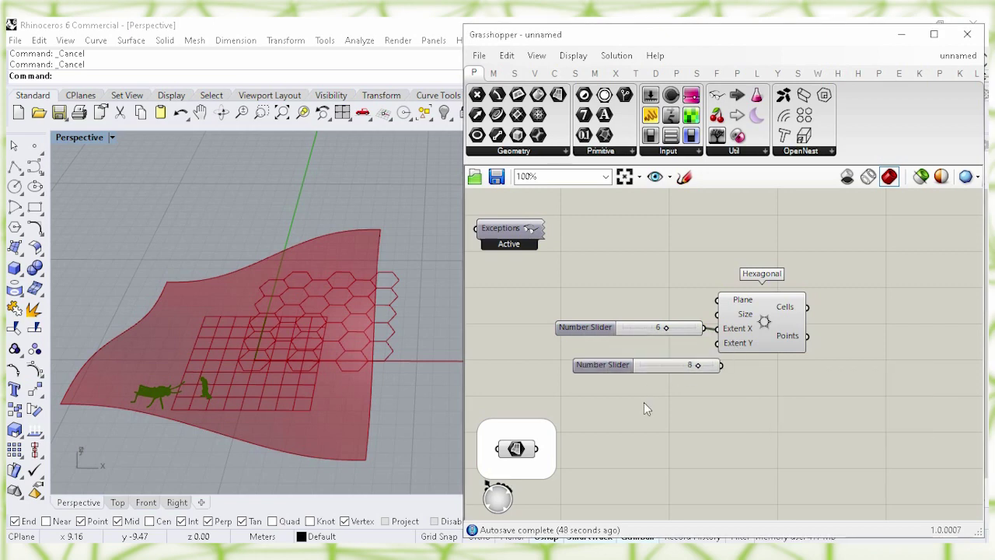
left_click(636, 357)
left_click_drag(635, 357, 634, 346)
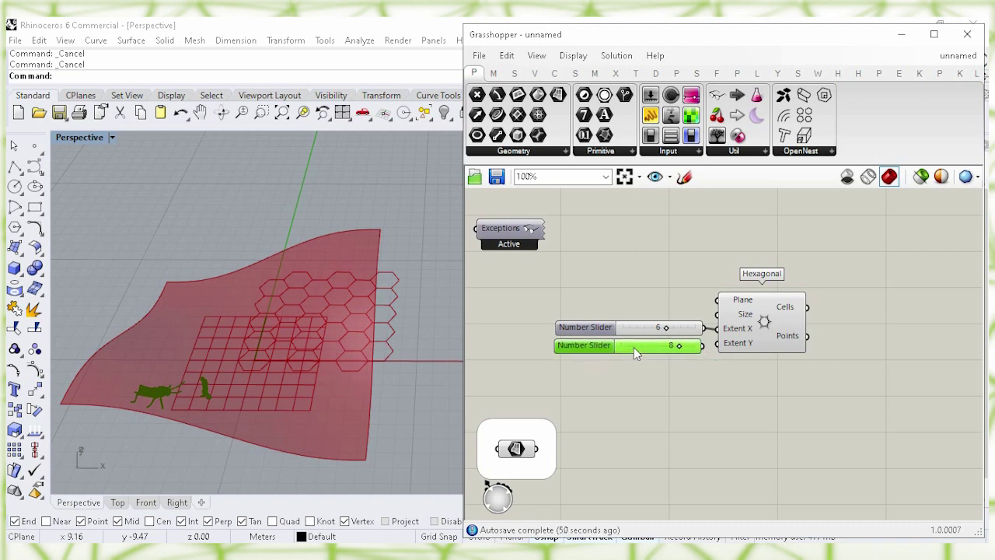
left_click_drag(702, 345, 716, 343)
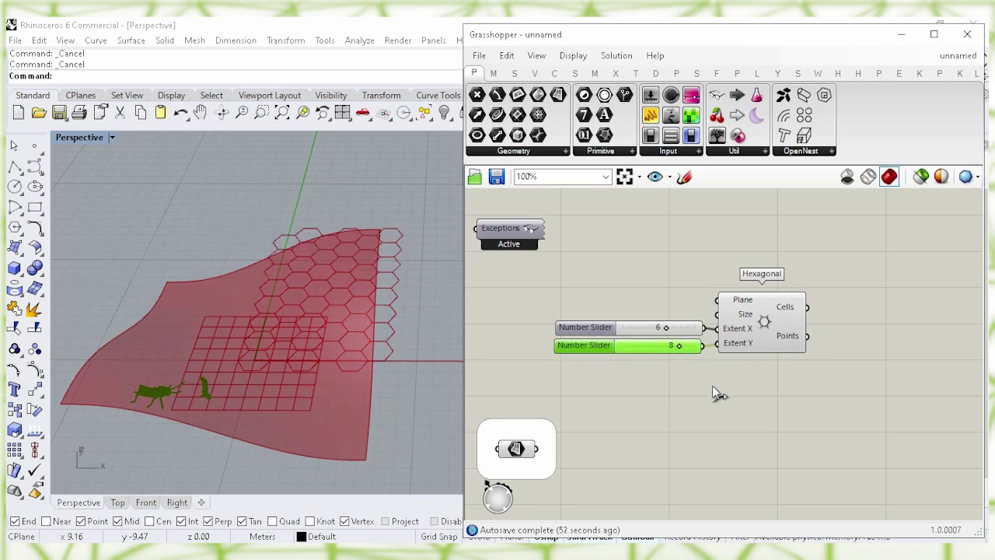
left_click(766, 323)
left_click(761, 393)
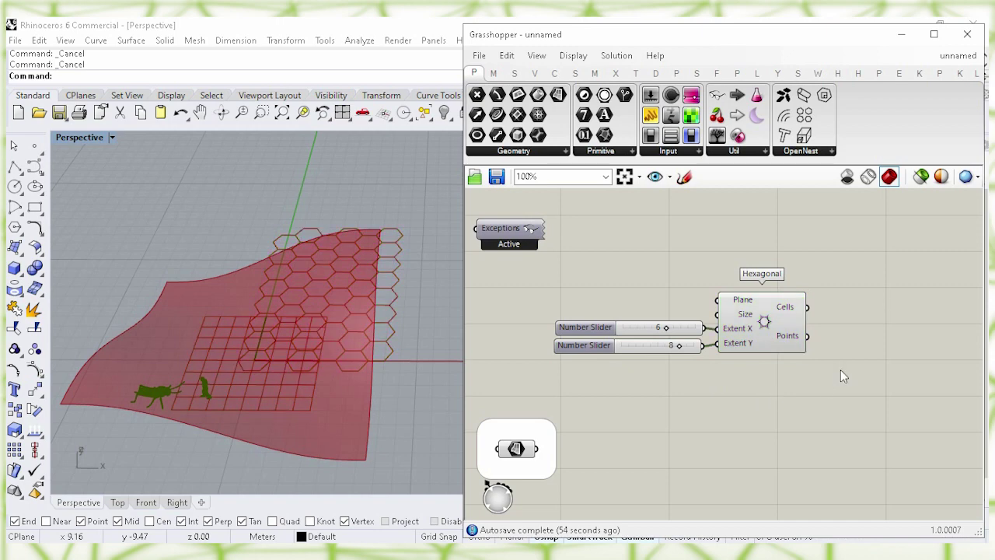
Step: Add a Scale component, feeding the hexagon Cells into Geometry and the grid Points into Center
right_click_drag(822, 366, 590, 353)
double_click(650, 321)
type("sc")
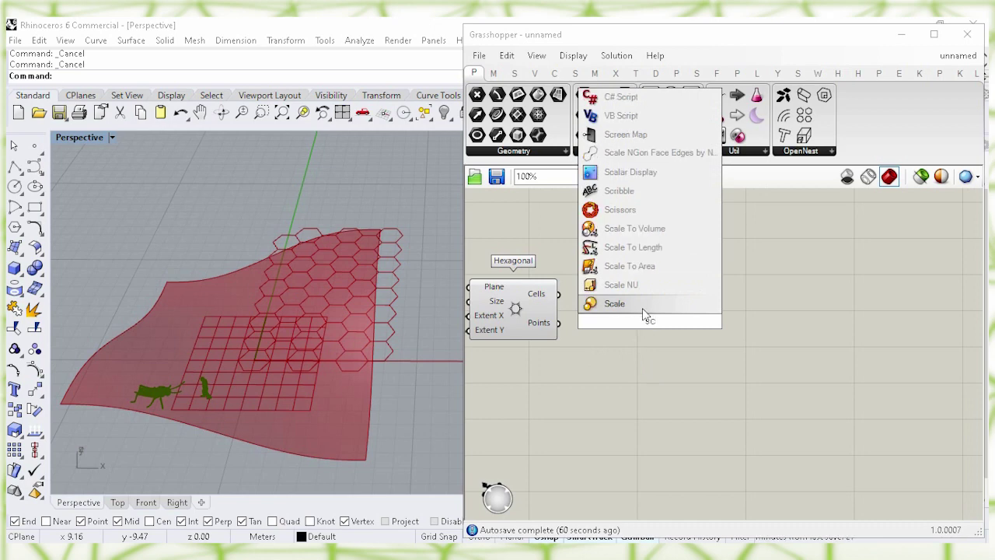
left_click(643, 305)
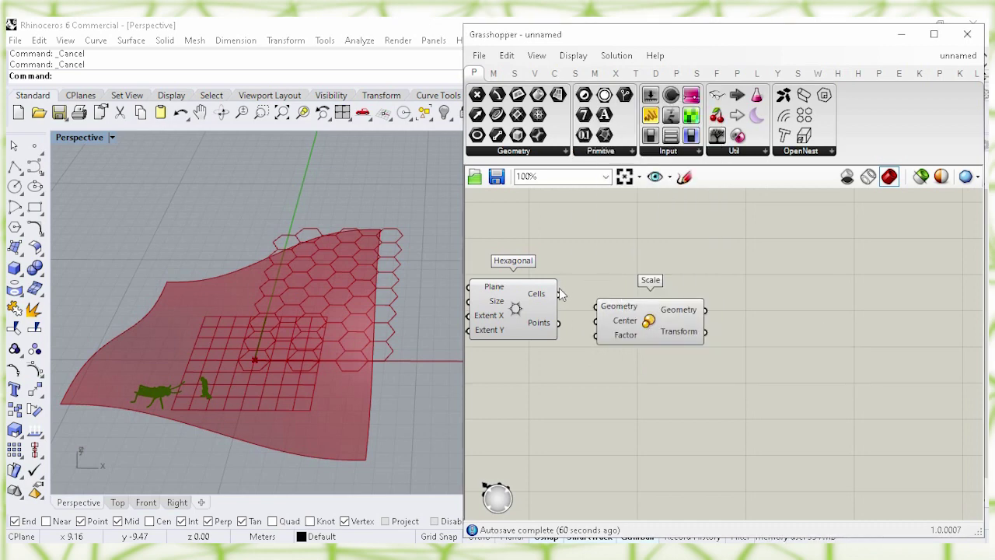
left_click_drag(558, 293, 596, 306)
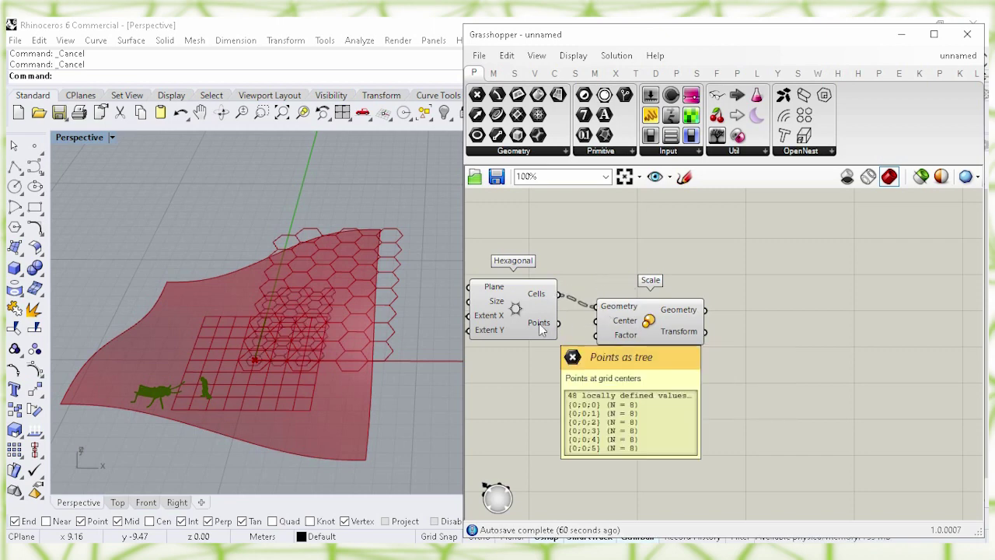
left_click_drag(558, 322, 653, 331)
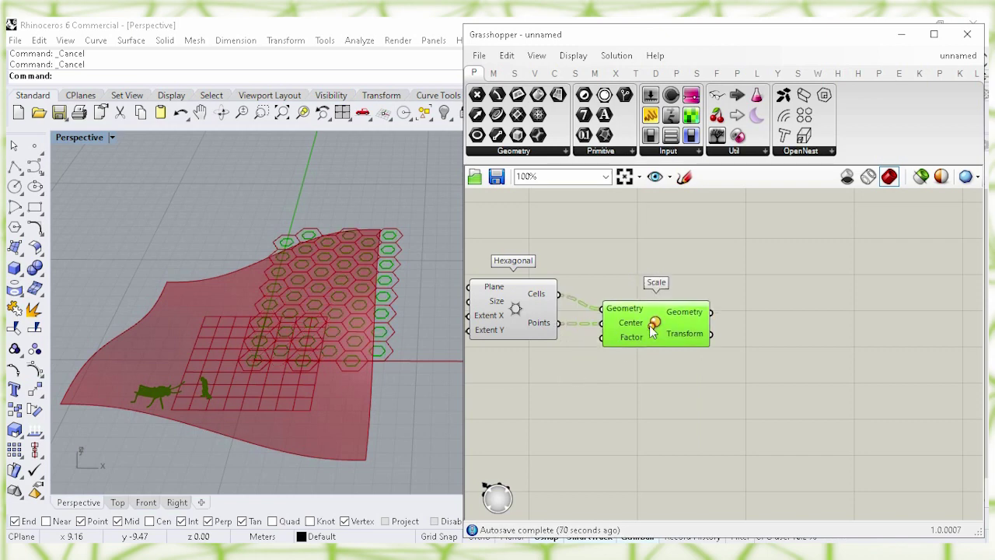
left_click(567, 361)
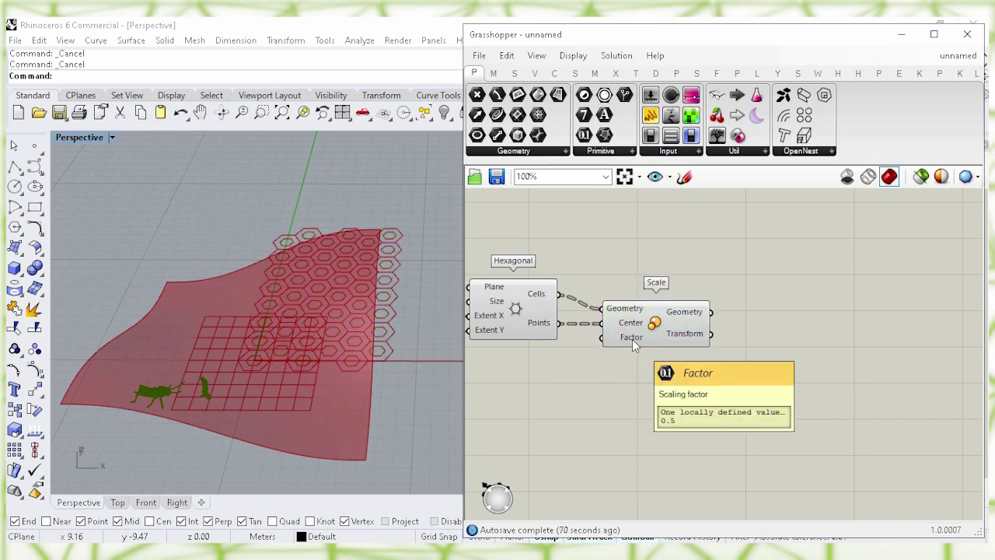
Step: Create a number slider ranging from 0.25 to 0.75, connect it to the Scale Factor and set it to 0.57
right_click_drag(580, 377, 717, 377)
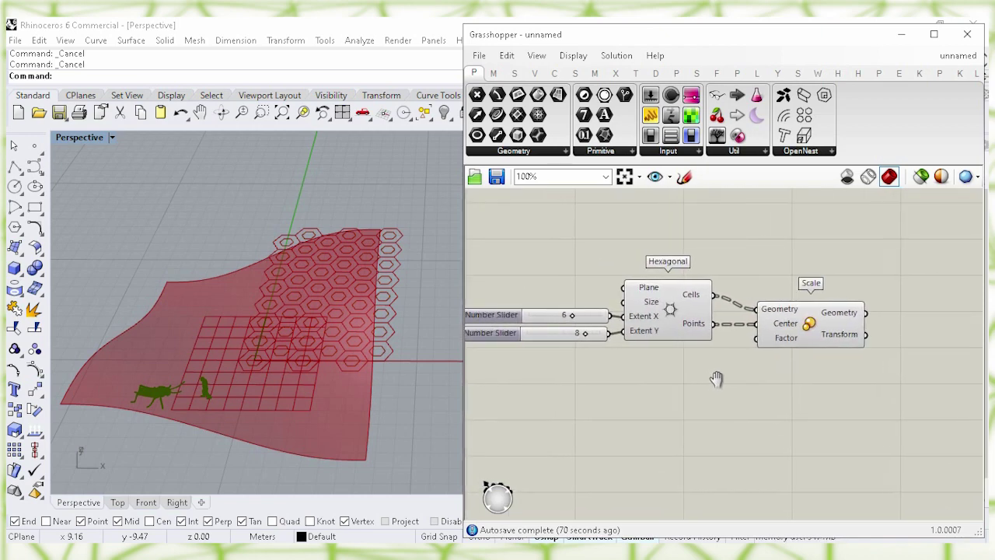
double_click(655, 391)
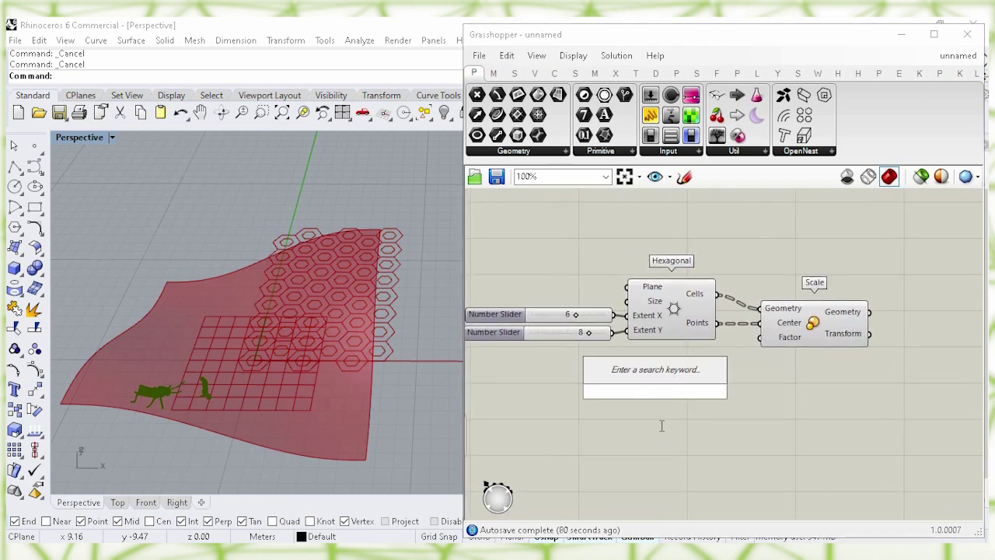
type("0.25<0.75")
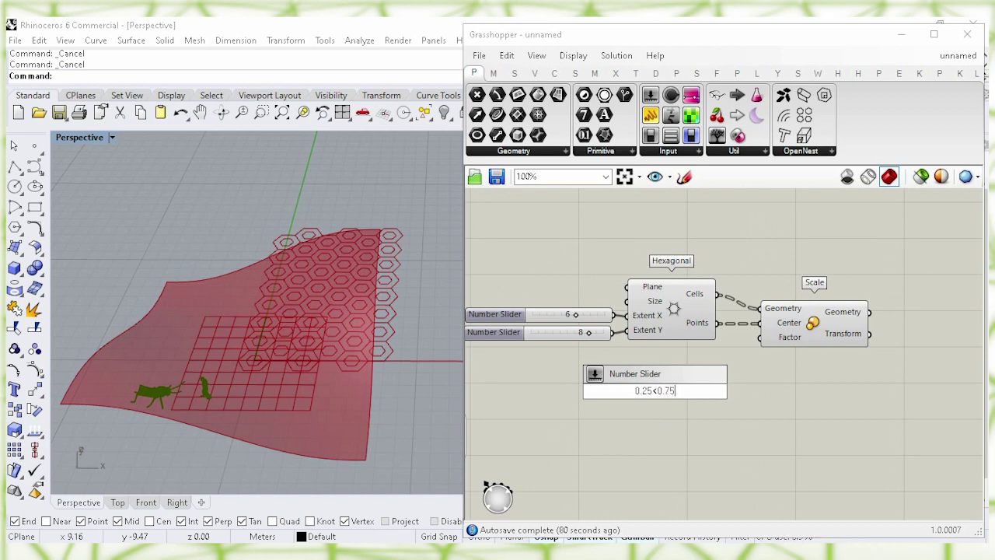
key("Return")
left_click_drag(707, 394, 759, 336)
left_click(731, 394)
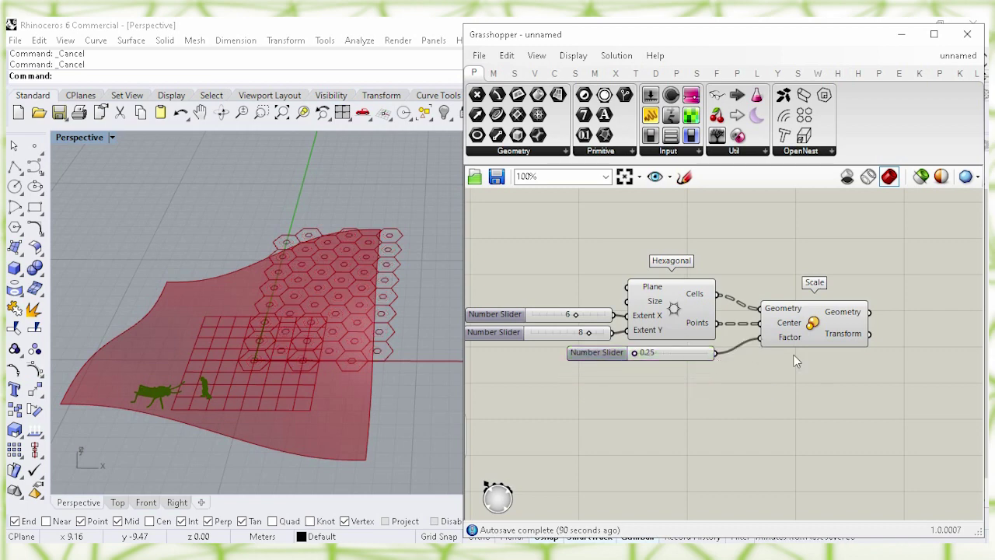
left_click_drag(635, 354, 680, 356)
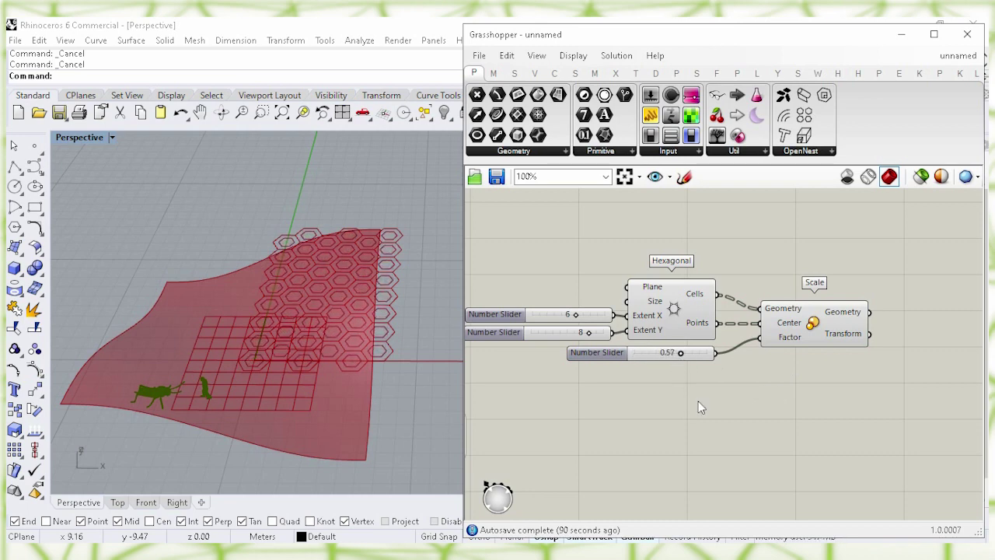
Step: Add a Merge component after the Scale component
right_click_drag(883, 375, 720, 388)
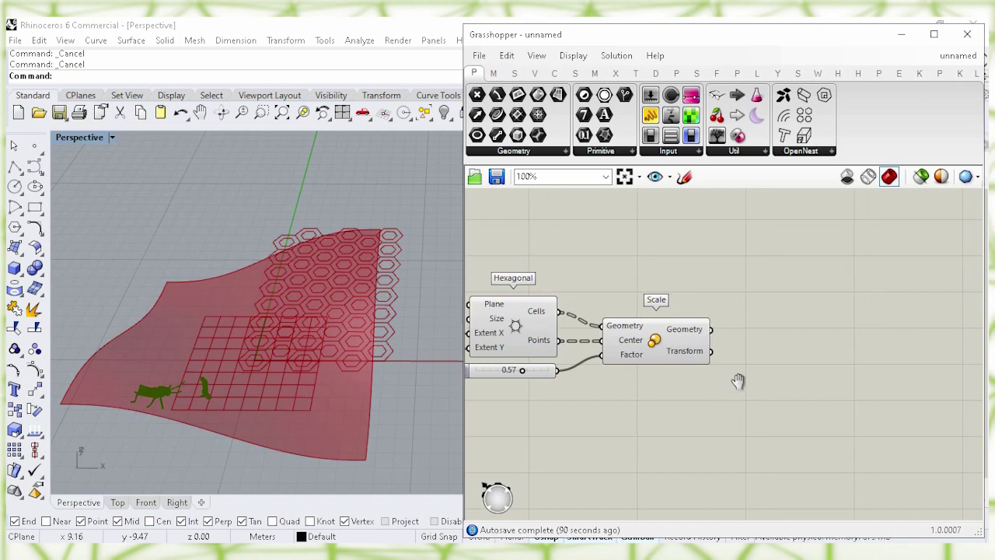
double_click(803, 314)
type("merg")
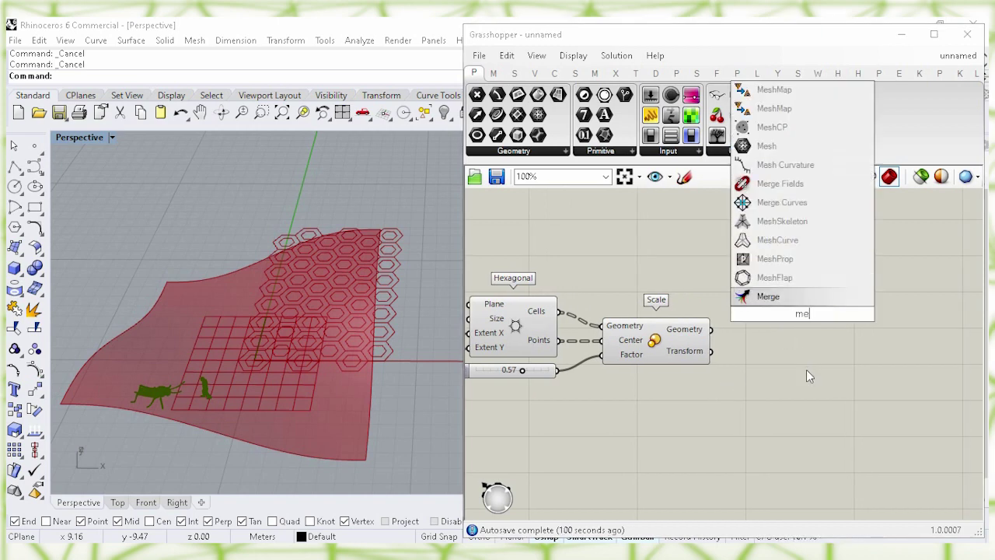
key("Return")
left_click(804, 310)
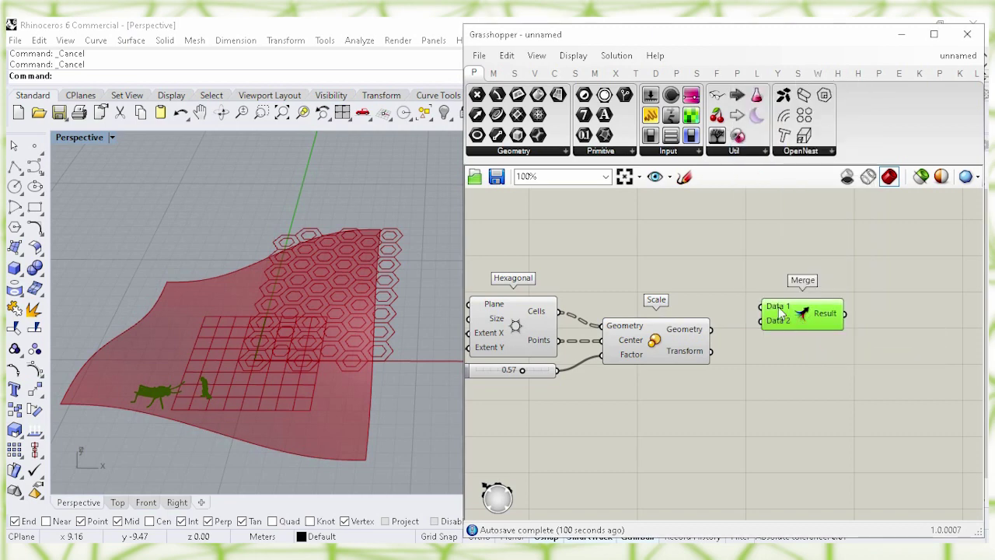
left_click(608, 276)
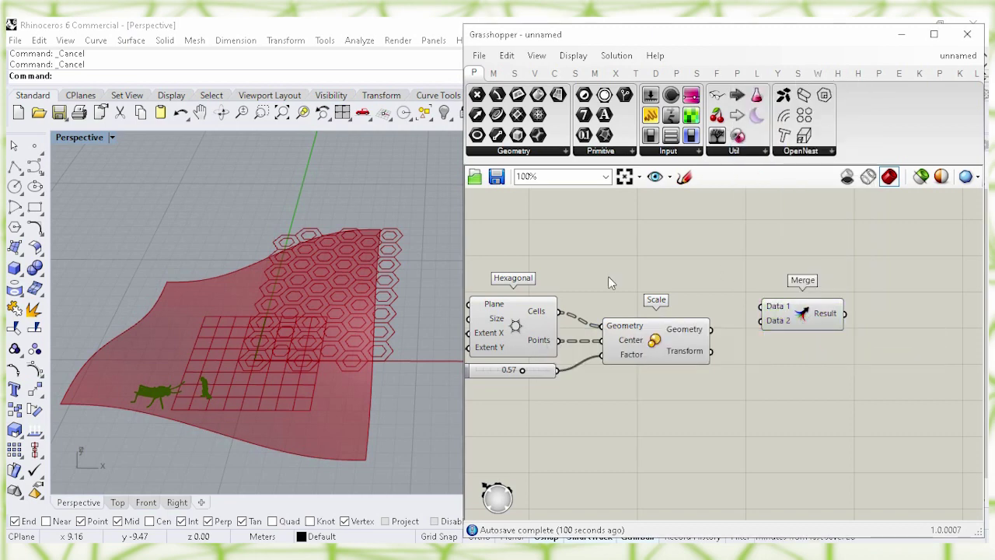
Step: Turn off the Hexagonal component's preview and connect its Cells output to Merge's Data 1 input
left_click(515, 324)
right_click(516, 325)
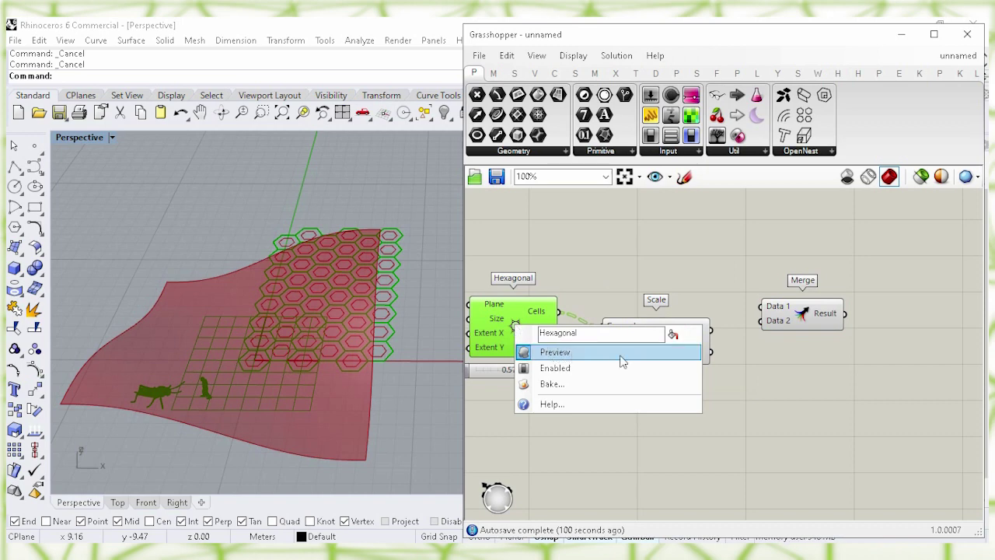
left_click(670, 354)
left_click_drag(560, 312, 807, 320)
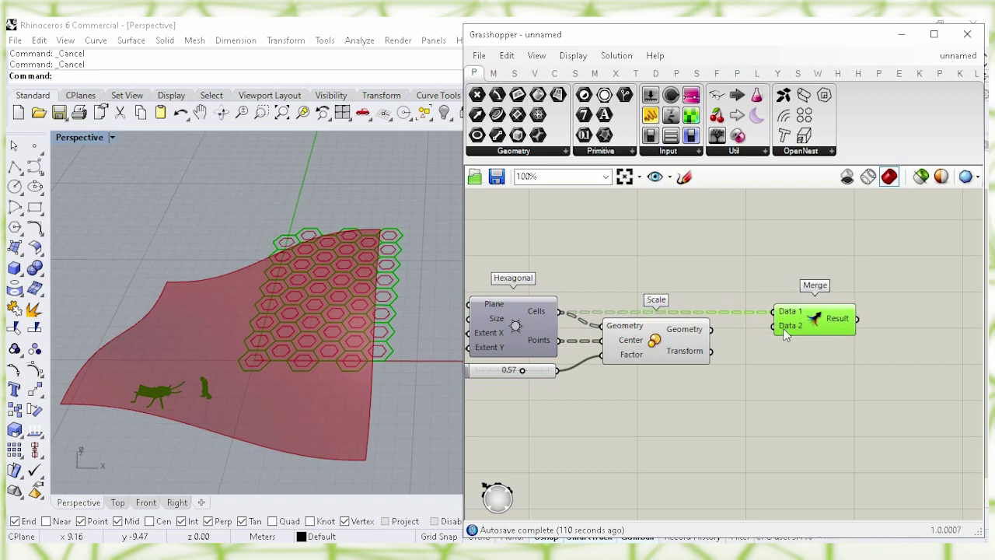
left_click(744, 343)
Step: Turn off the Scale component's preview and connect its Geometry output to Merge's second data input
left_click(656, 345)
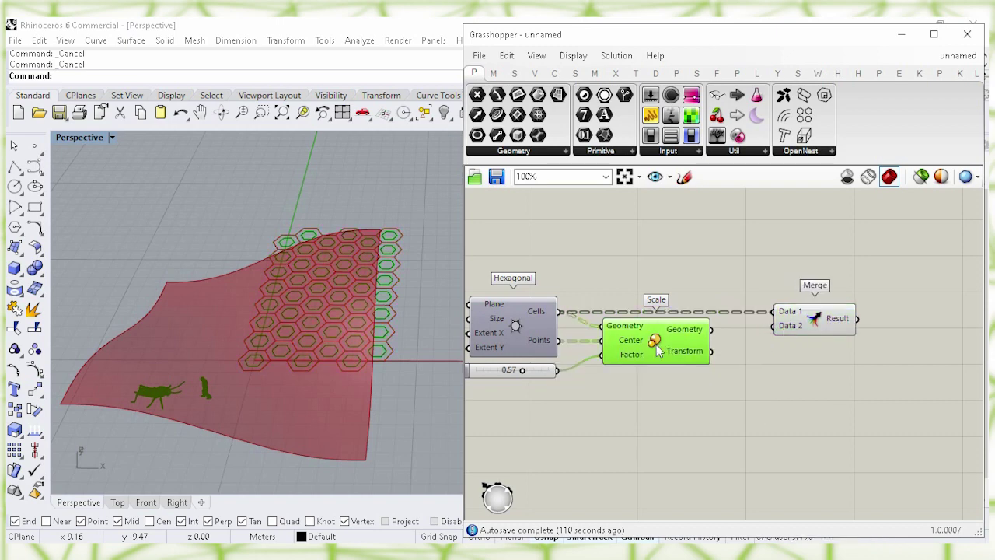
right_click(657, 346)
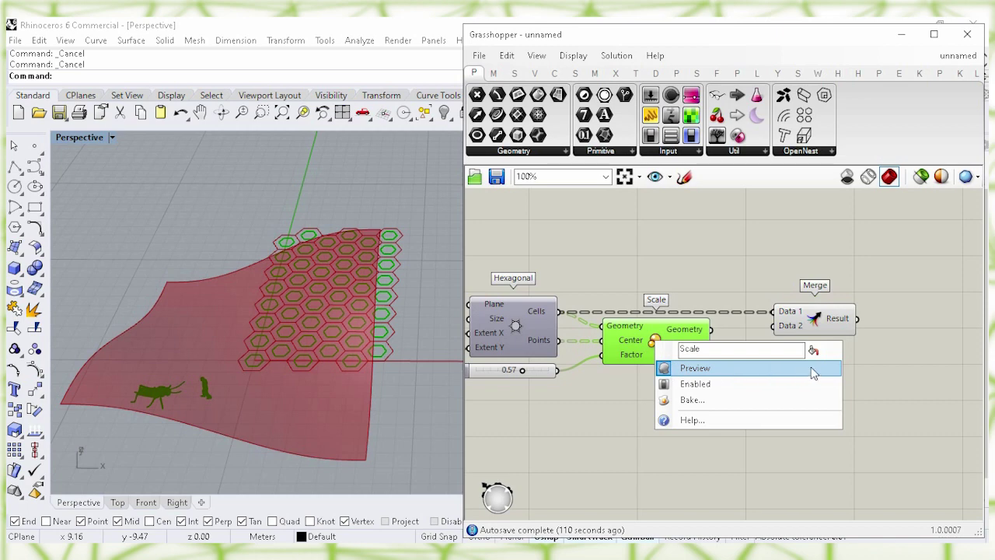
left_click(802, 368)
left_click(763, 370)
left_click_drag(710, 329, 778, 331)
left_click(813, 330)
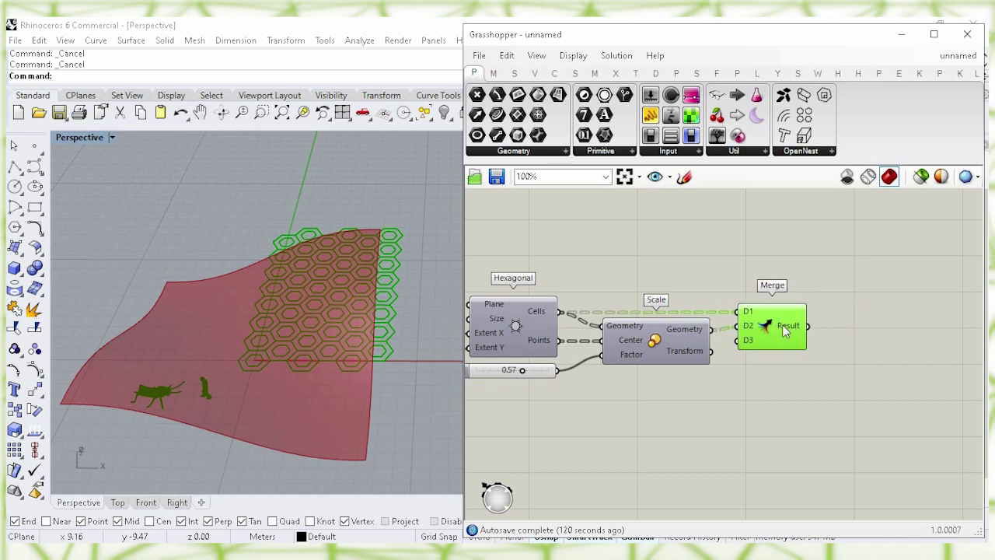
left_click(846, 334)
Step: Add a Boundary Surfaces component and connect the Merge Result to its Edges input
right_click_drag(857, 305, 582, 311)
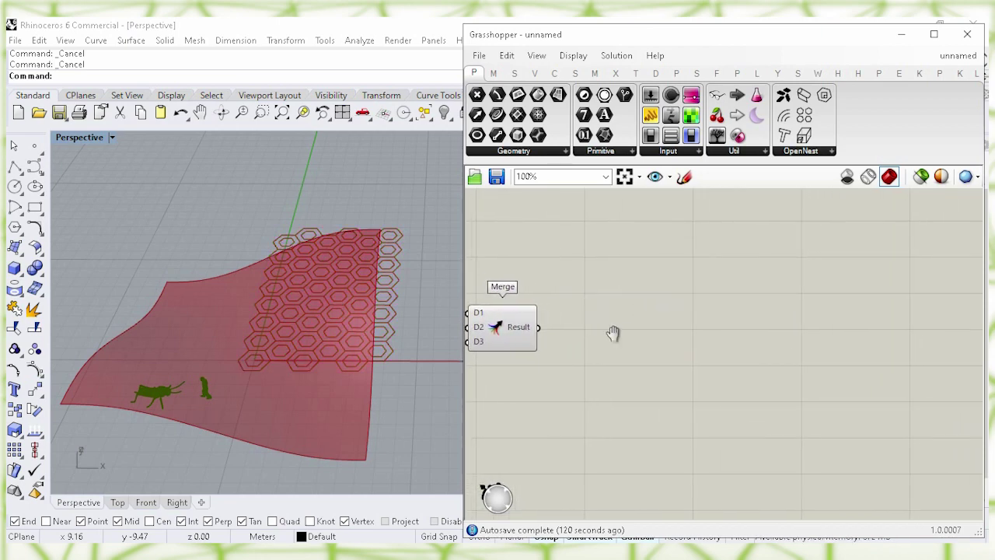
double_click(625, 340)
type("bou")
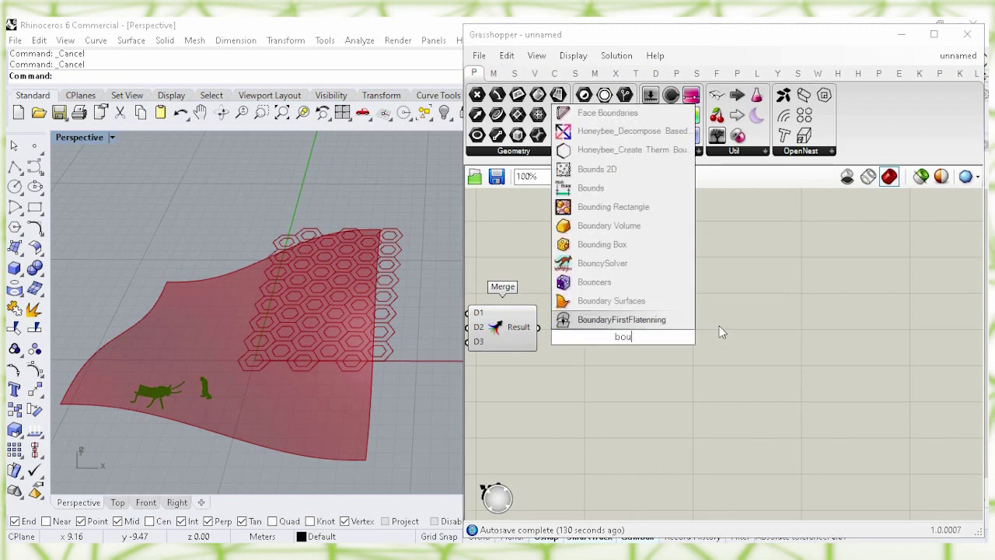
left_click(687, 303)
left_click_drag(538, 328, 591, 333)
left_click(618, 344)
left_click(567, 380)
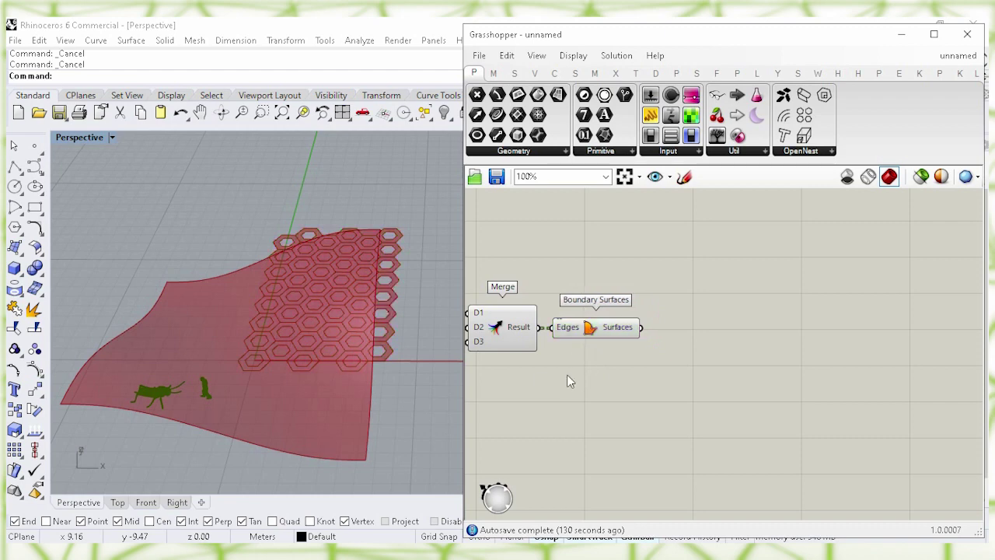
Step: Turn off the Merge component's preview
left_click(495, 327)
right_click(495, 326)
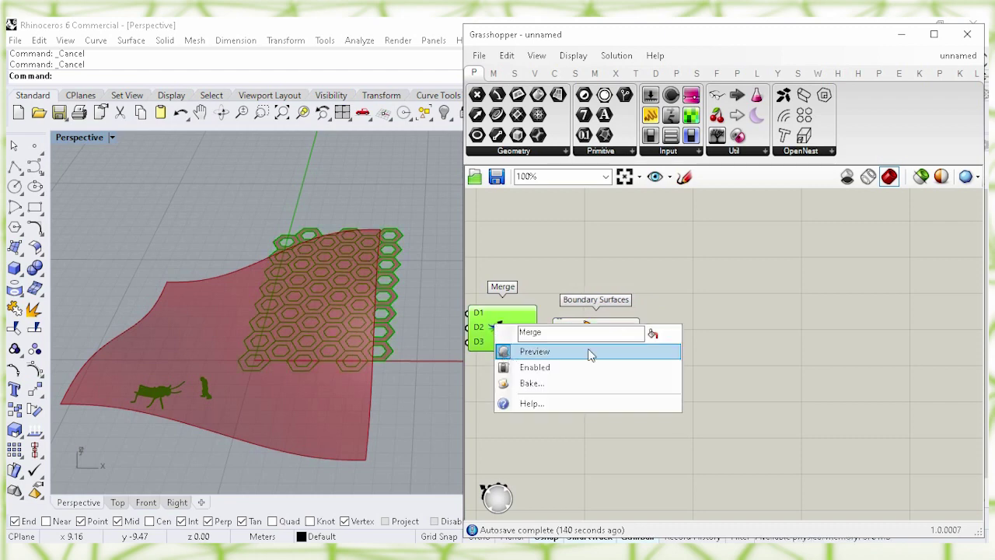
left_click(651, 352)
Step: Add an Extrude component after the Boundary Surfaces component
right_click_drag(739, 326, 657, 314)
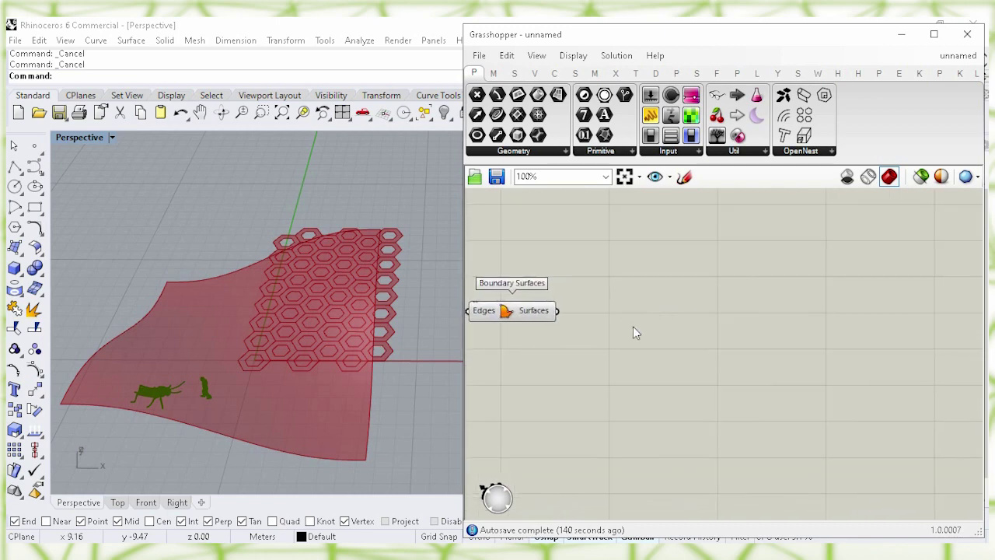
double_click(655, 325)
type("ex")
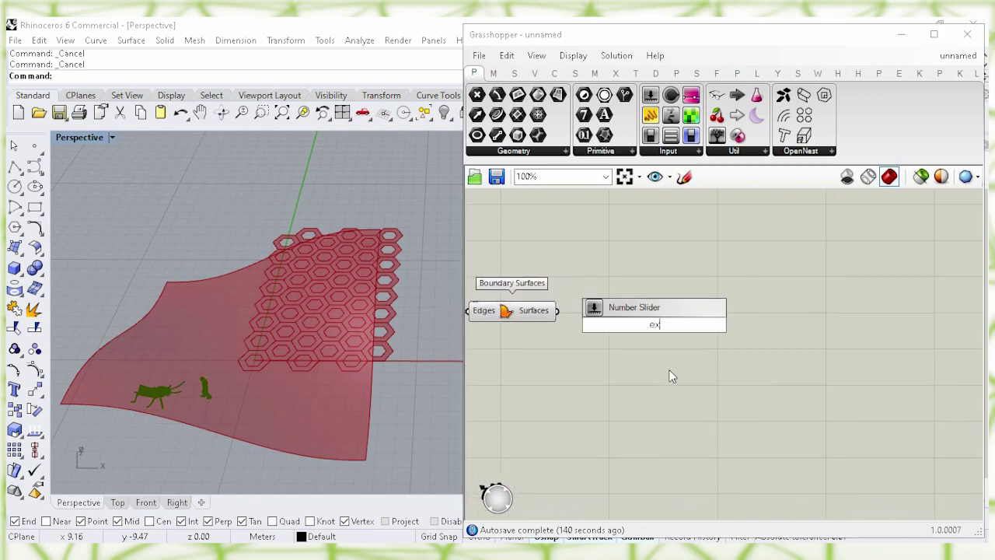
type("t")
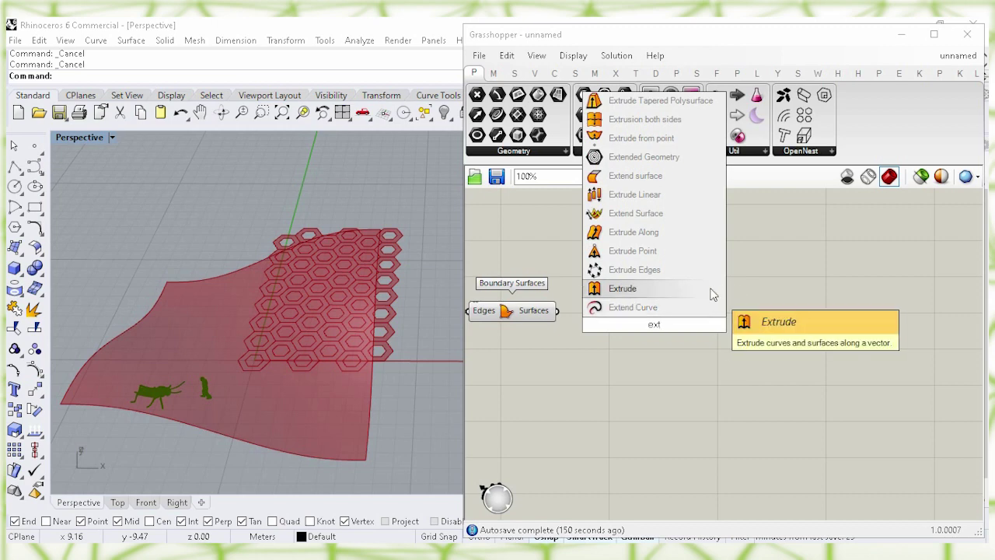
left_click(643, 288)
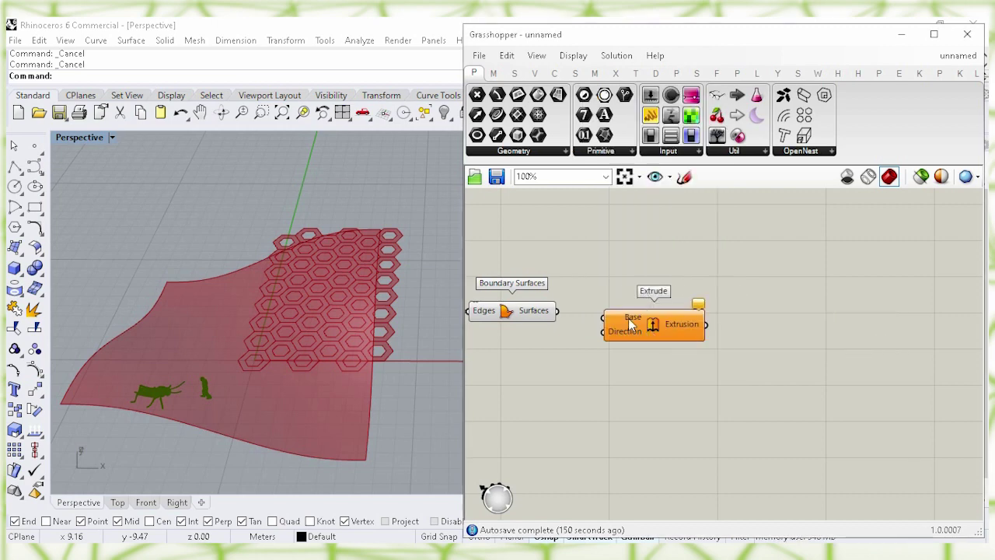
Step: Turn off the Boundary Surfaces preview and connect its Surfaces output to Extrude's Base input
left_click(506, 311)
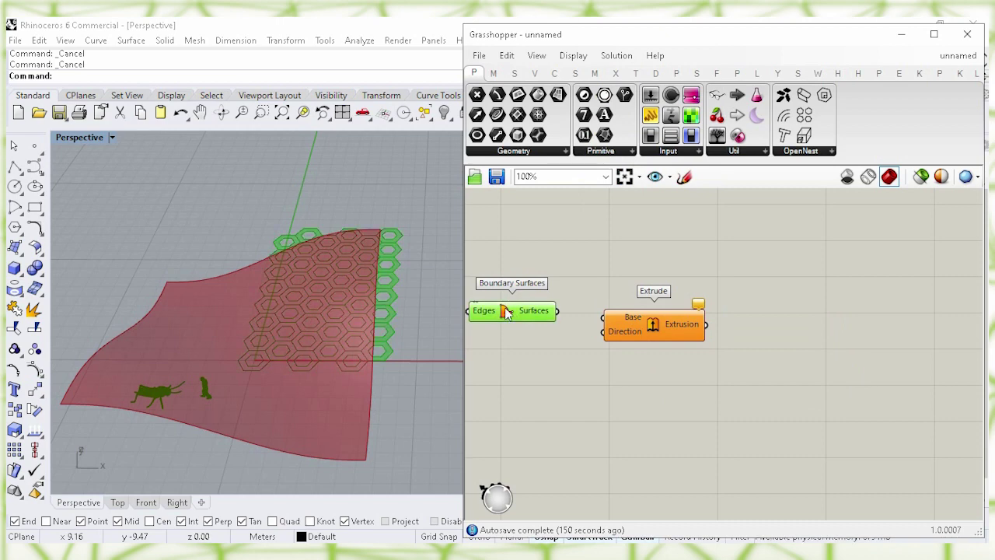
right_click(506, 311)
left_click(665, 335)
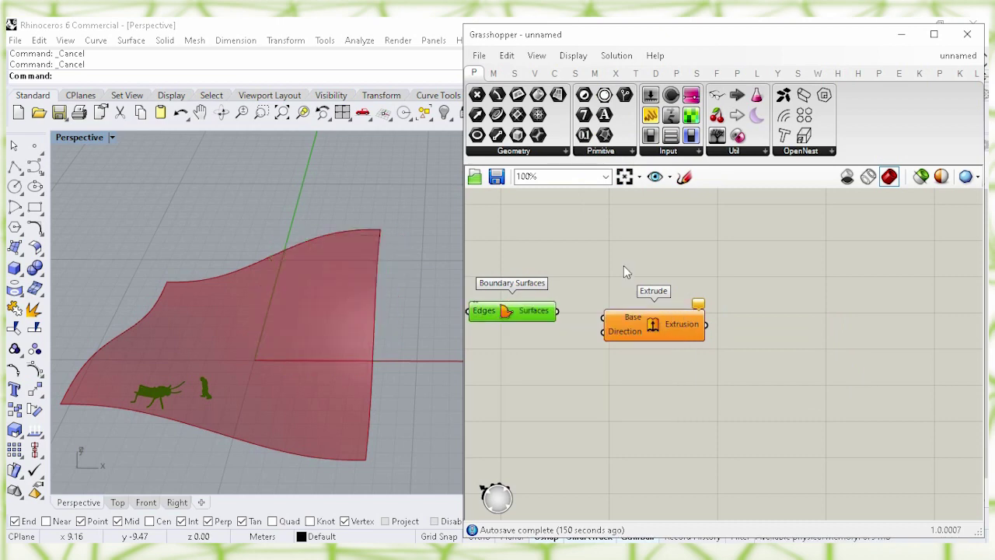
left_click_drag(558, 310, 650, 312)
mouse_move(636, 327)
left_click(572, 390)
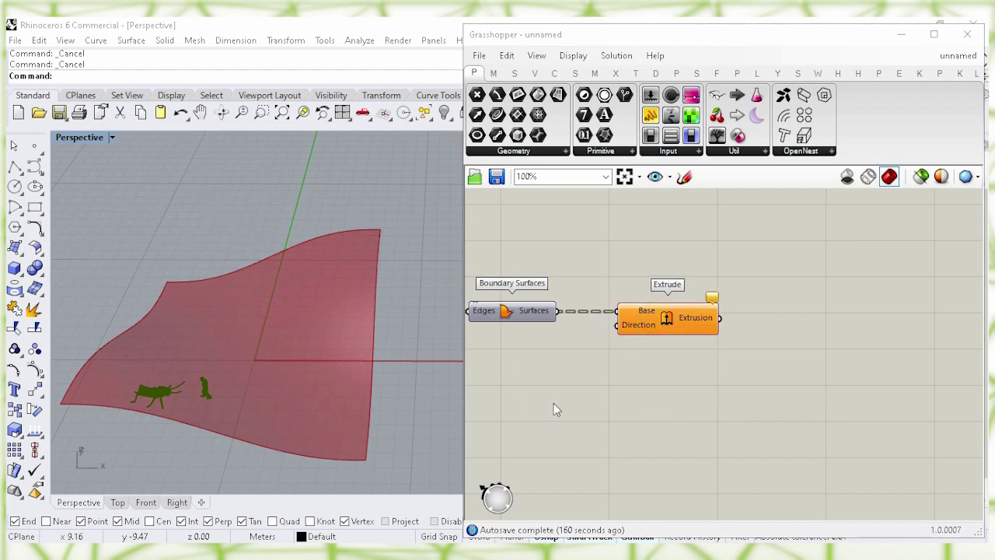
Step: Add a Unit Z vector component below the Boundary Surfaces component
double_click(555, 406)
type("z")
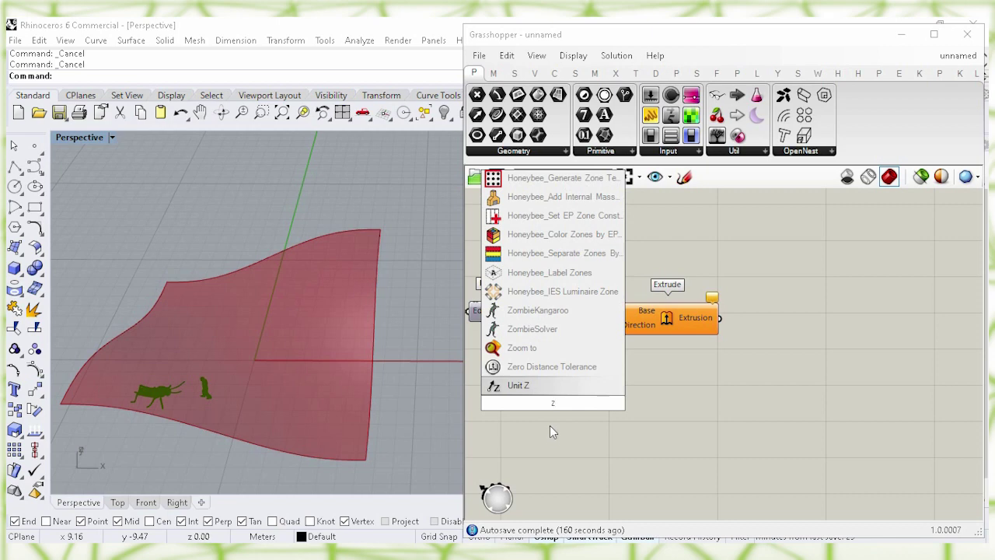
left_click(557, 392)
right_click_drag(551, 442, 650, 438)
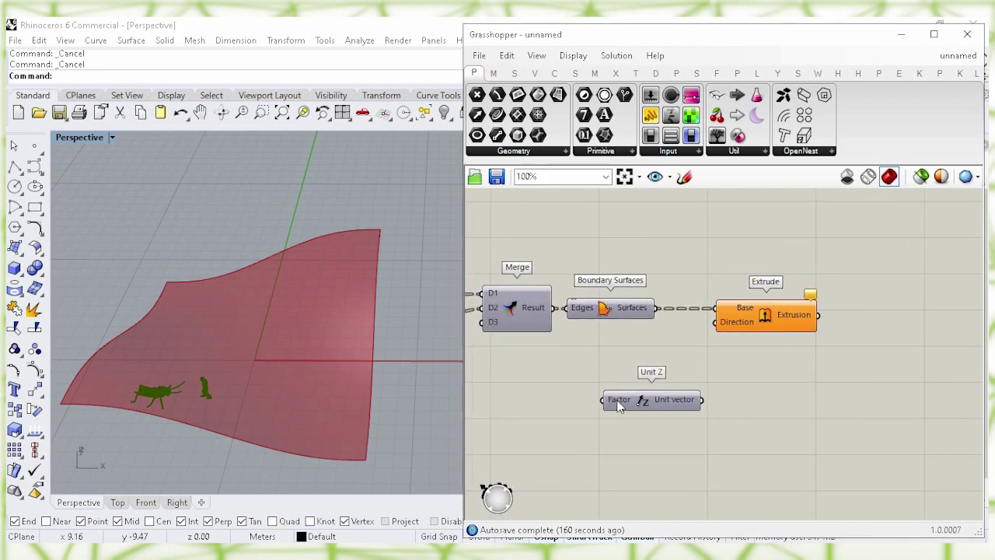
Step: Create a number slider set to 0.15 and connect it to Unit Z's Factor input
right_click_drag(534, 377, 544, 370)
double_click(543, 368)
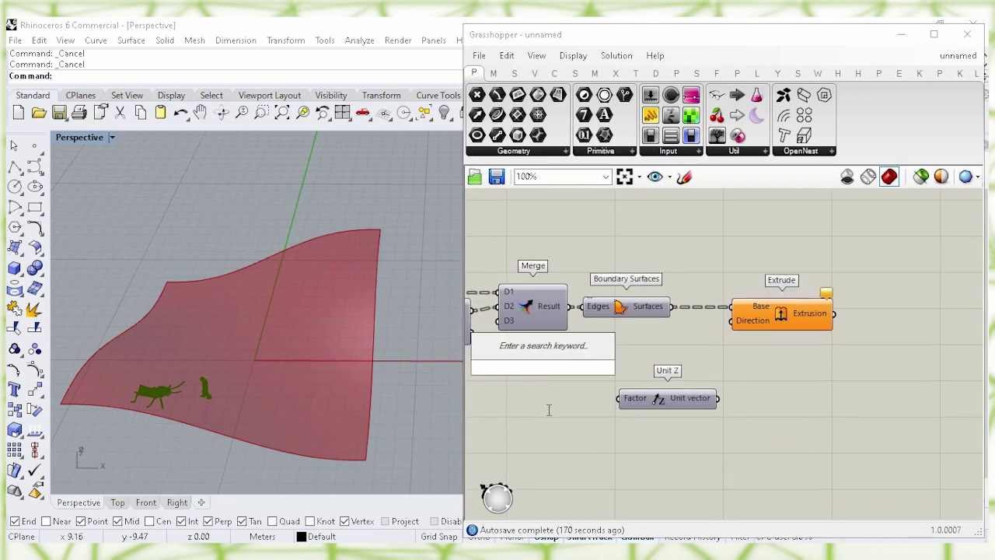
type("0.15")
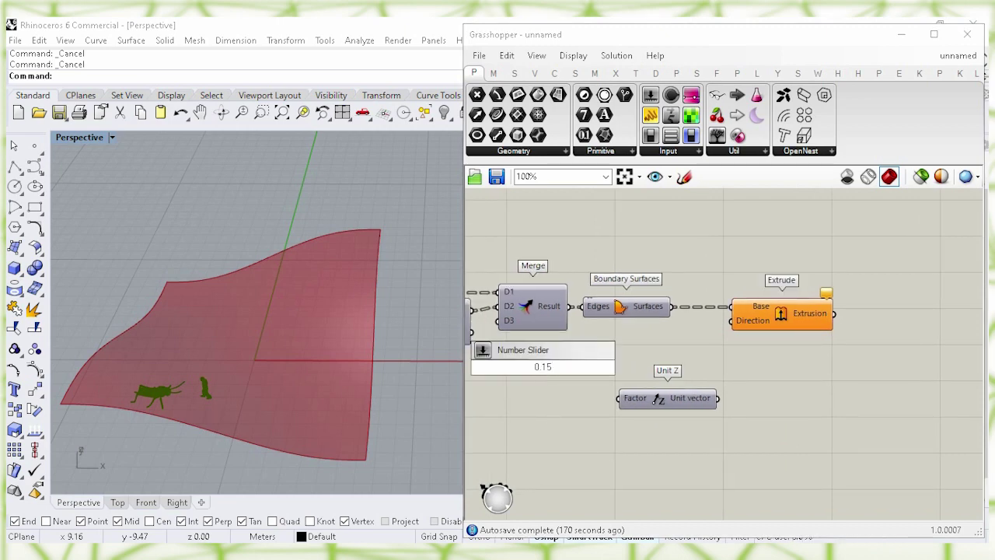
key("Return")
left_click_drag(591, 376, 590, 412)
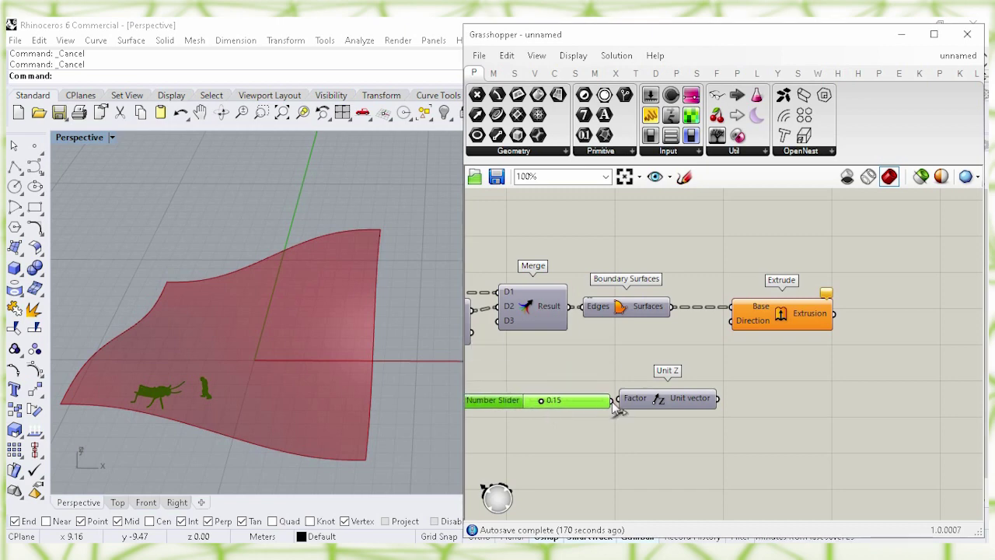
left_click(639, 399)
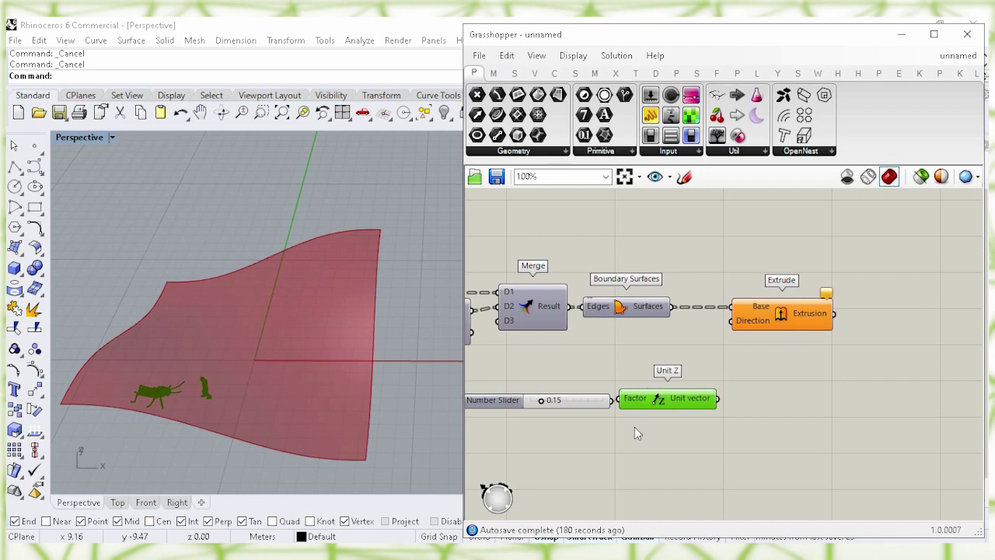
Step: Move the slider and Unit Z closer to Extrude and connect Unit vector to Extrude's Direction input
left_click_drag(634, 427, 544, 393)
left_click_drag(649, 400, 657, 362)
left_click(778, 376)
left_click_drag(726, 360, 733, 320)
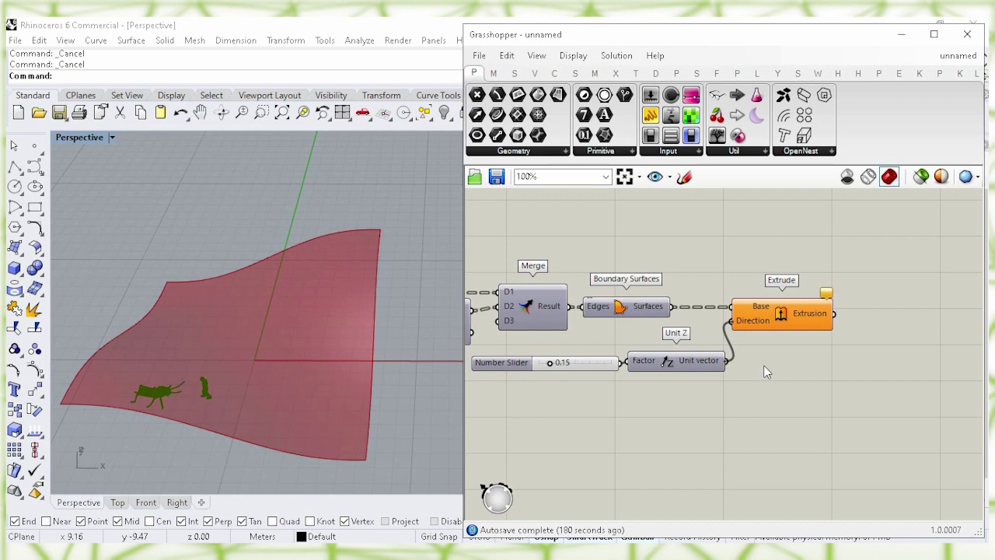
left_click(785, 315)
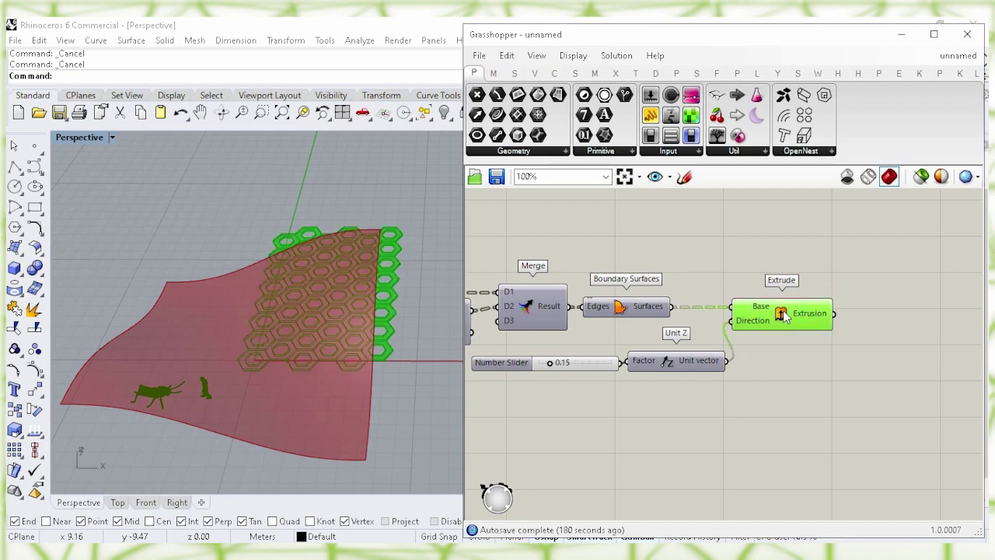
left_click(796, 360)
Step: Add a Surface Morph component after the Extrude component
right_click_drag(878, 339, 609, 337)
double_click(671, 337)
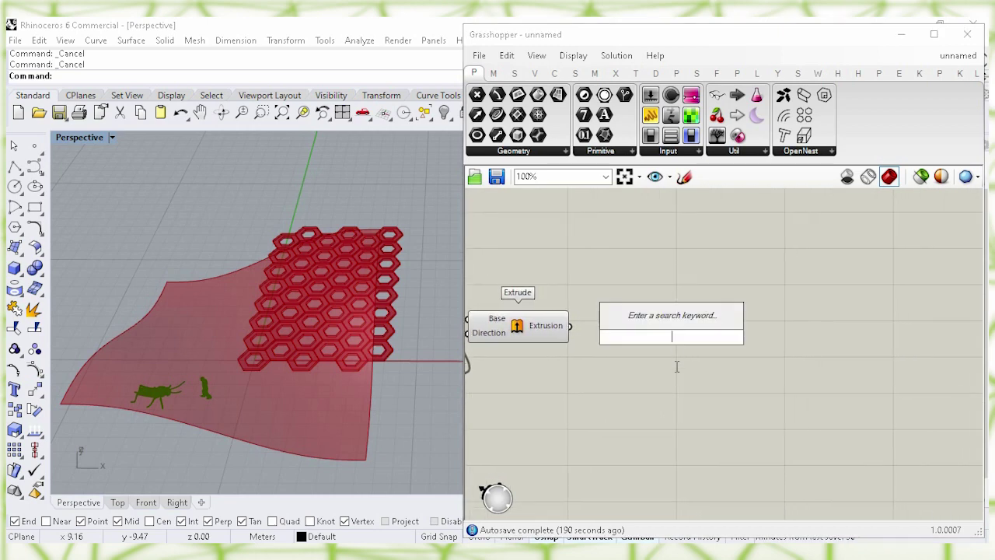
type("s")
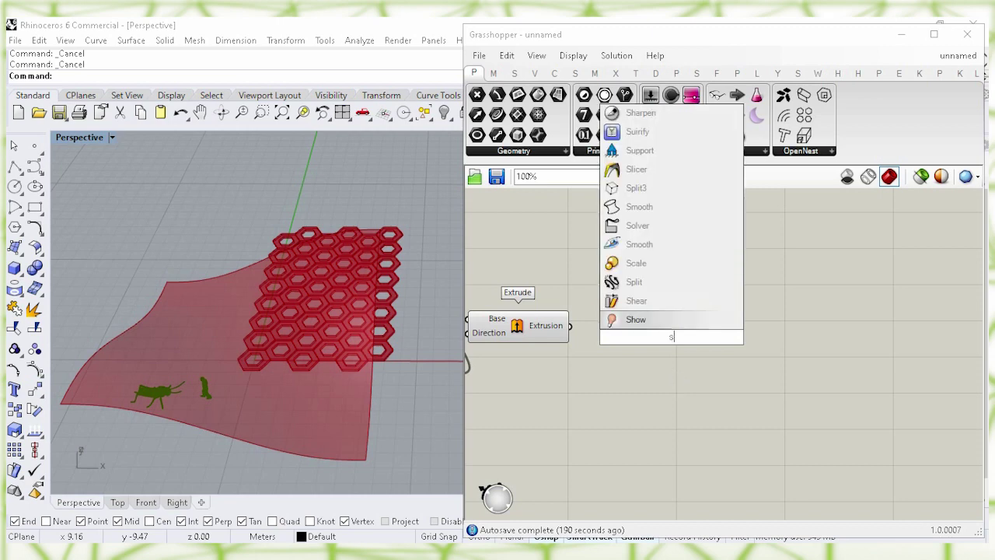
type("urface")
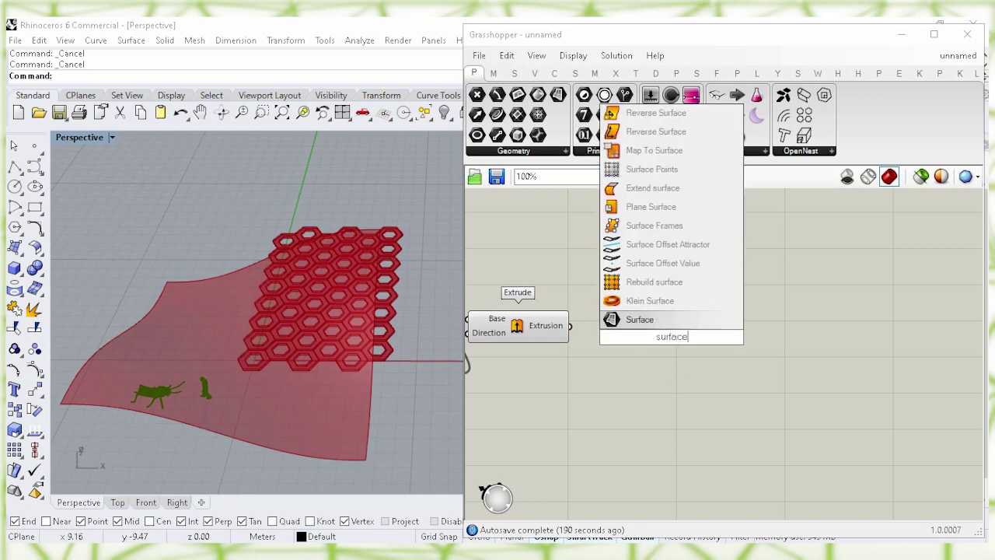
type(" mo")
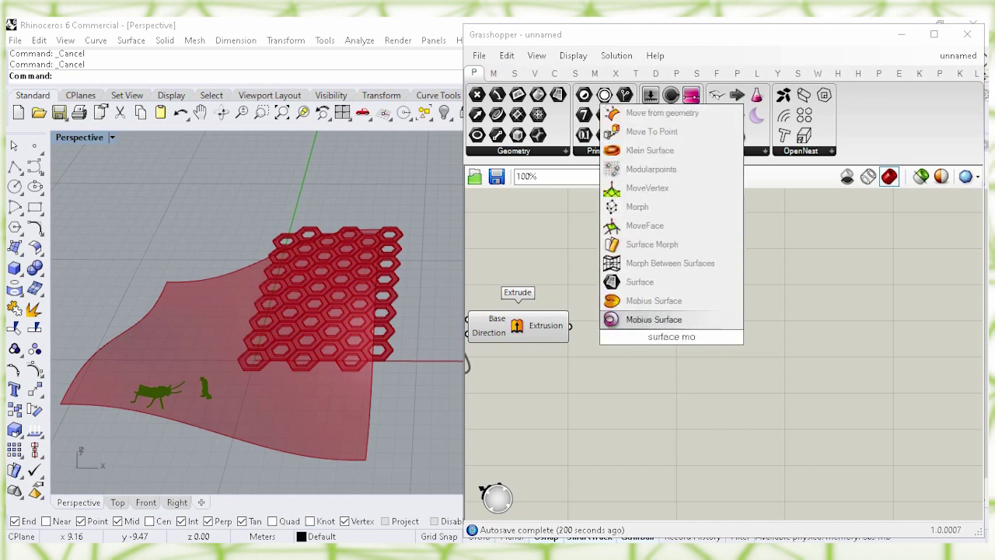
type("rph")
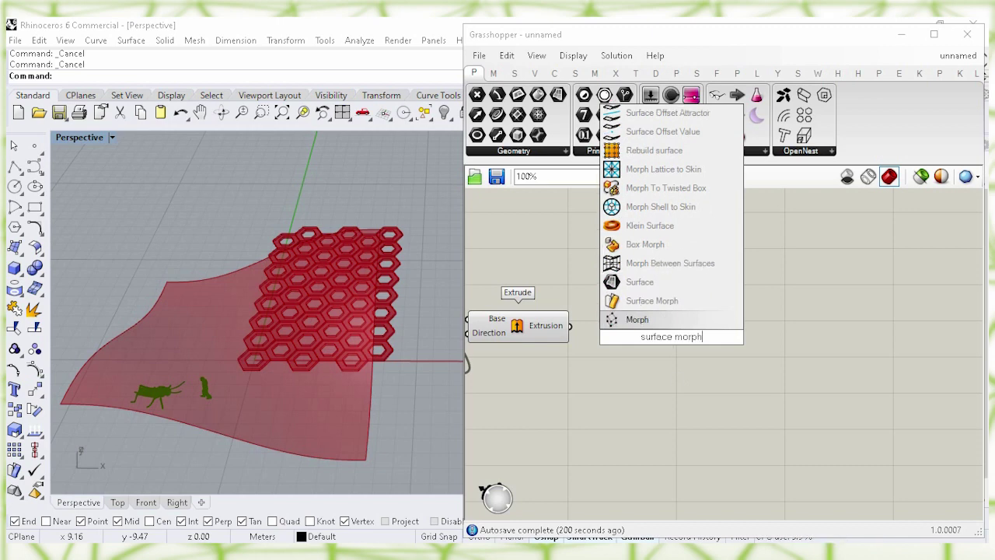
left_click(739, 300)
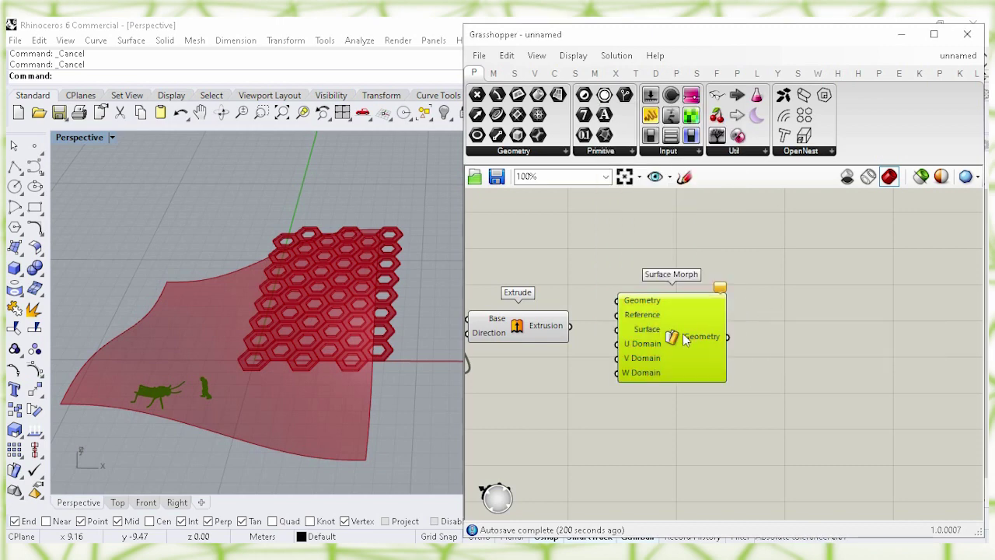
Step: Place Surface Morph farther from Extrude and connect the Extrusion output to its Geometry input
left_click_drag(682, 333, 781, 335)
left_click(711, 251)
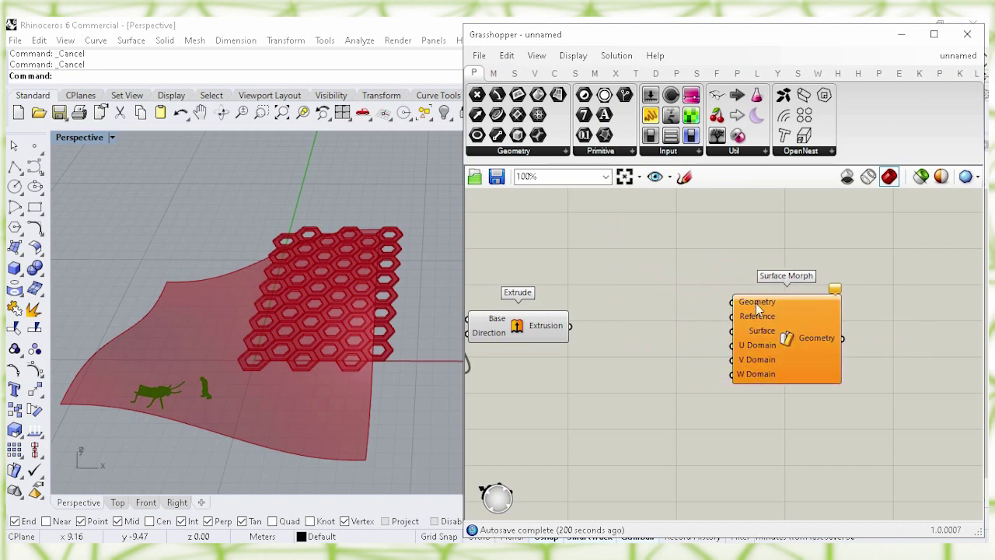
left_click(544, 330)
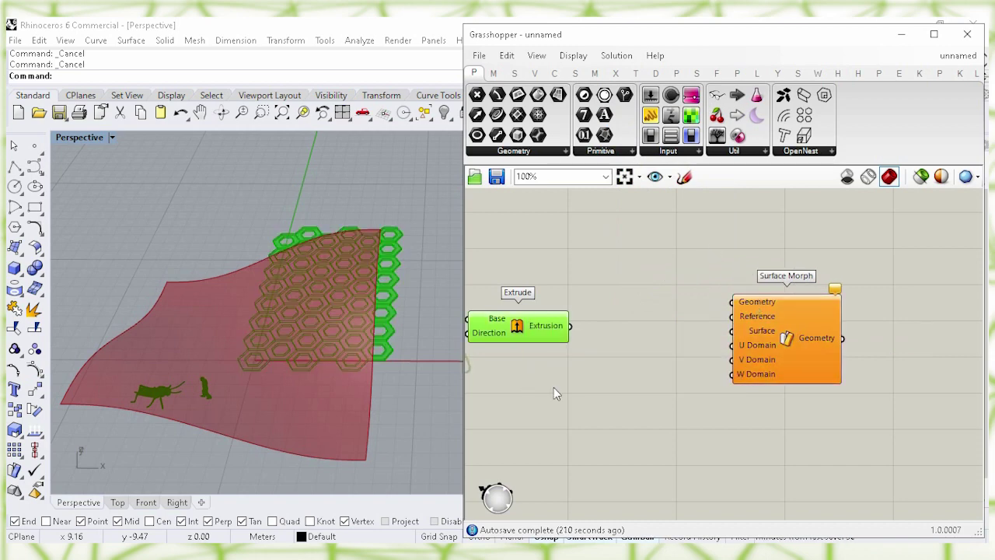
left_click_drag(570, 326, 735, 303)
left_click(674, 266)
left_click_drag(785, 334, 811, 357)
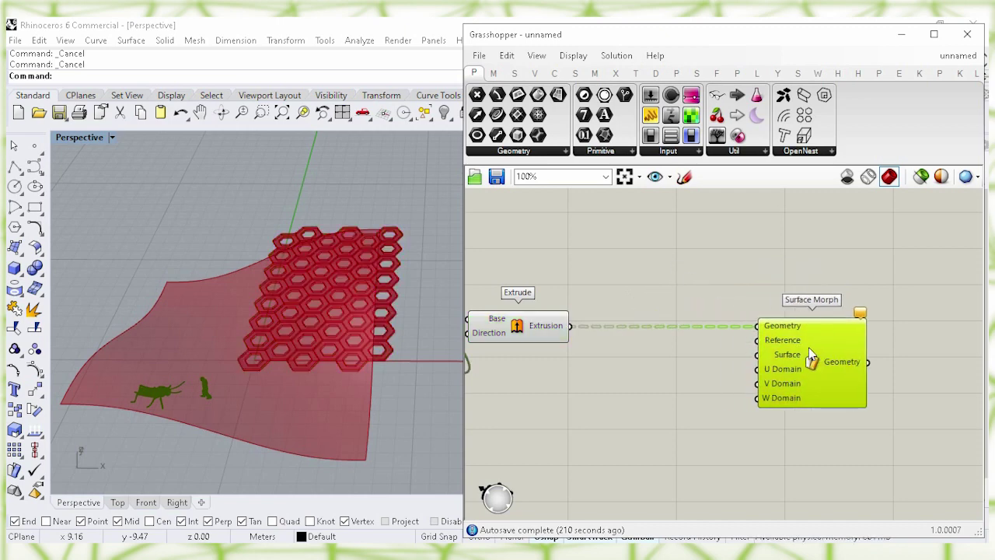
Step: Turn off the Extrude component's preview
left_click(523, 330)
right_click(519, 330)
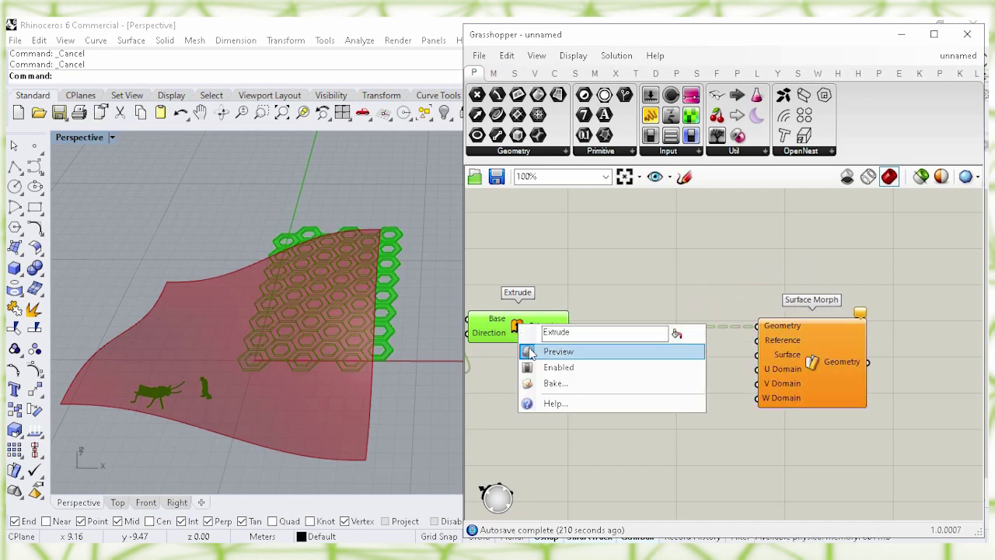
left_click(664, 348)
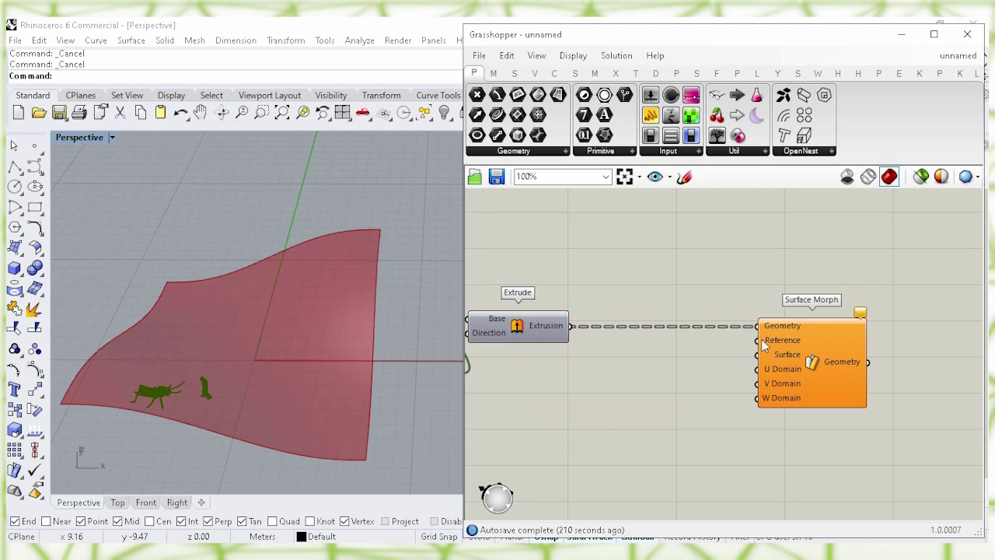
Step: Add a Bounding Box component between Extrude and Surface Morph, below their connecting wire
mouse_move(776, 339)
double_click(638, 405)
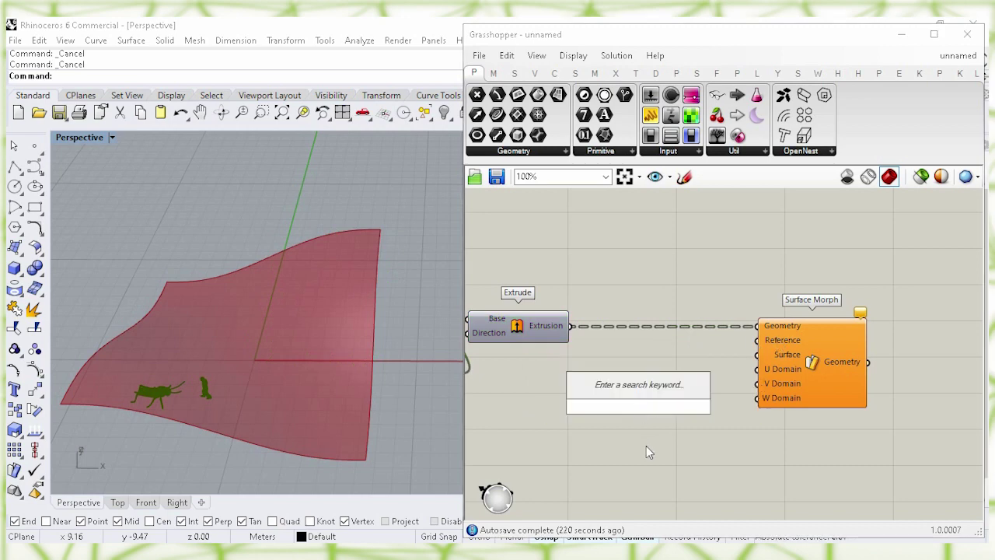
type("bou")
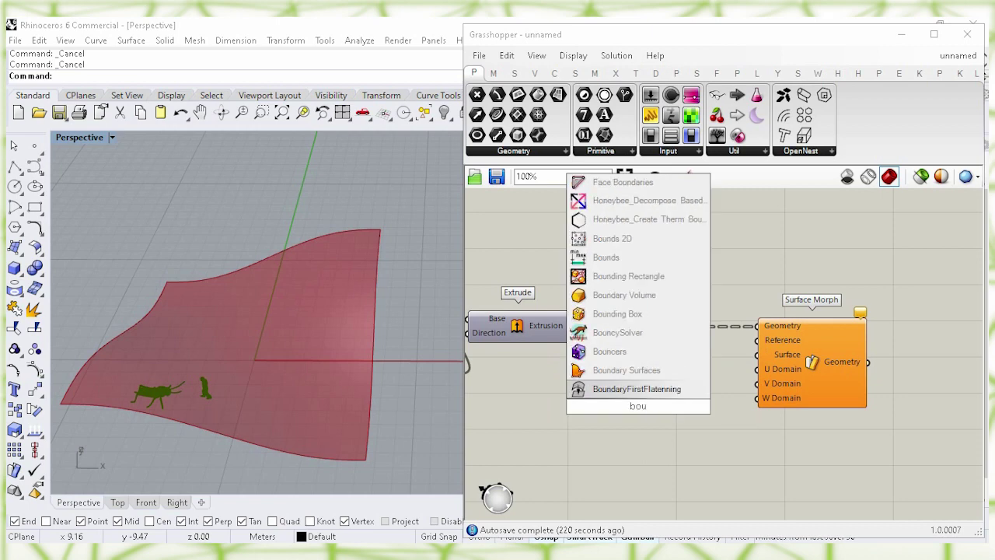
type("nding")
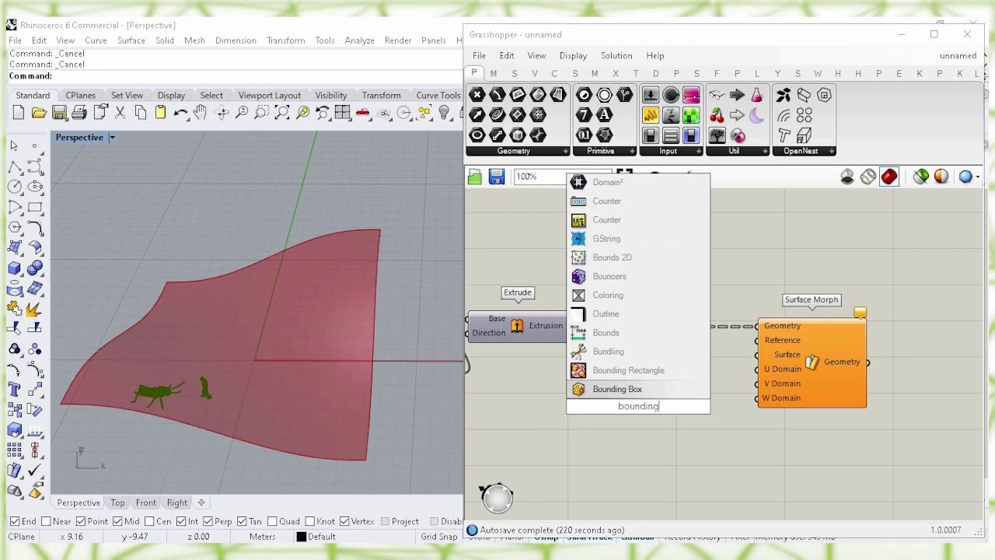
left_click(646, 390)
left_click_drag(631, 405, 619, 378)
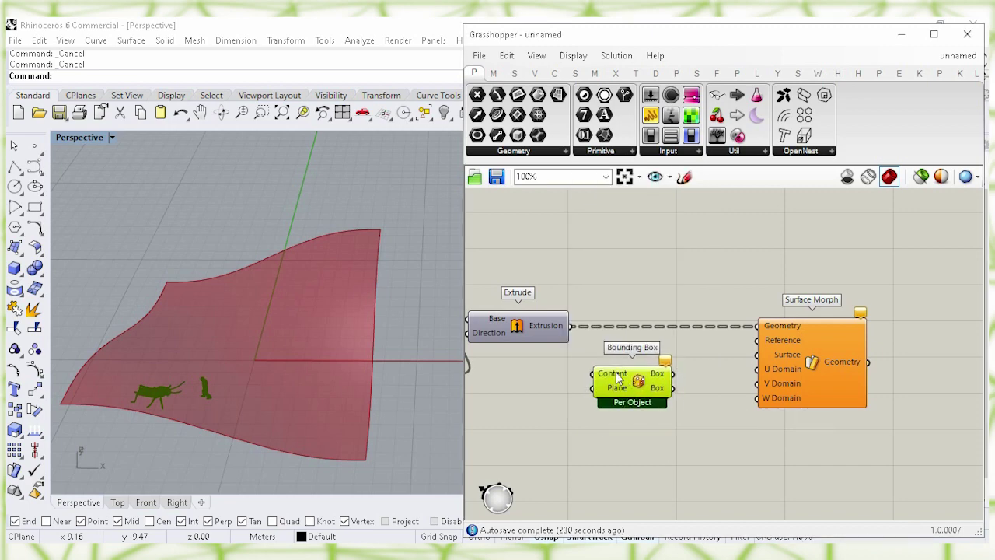
Step: Connect the Extrusion output to Bounding Box's Content input and flatten that input
left_click_drag(572, 326, 592, 374)
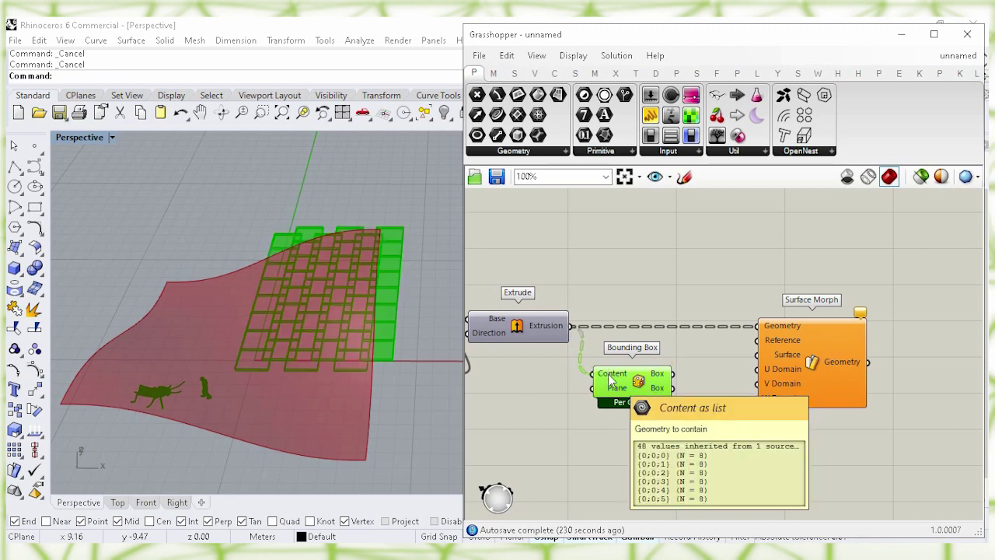
right_click(611, 379)
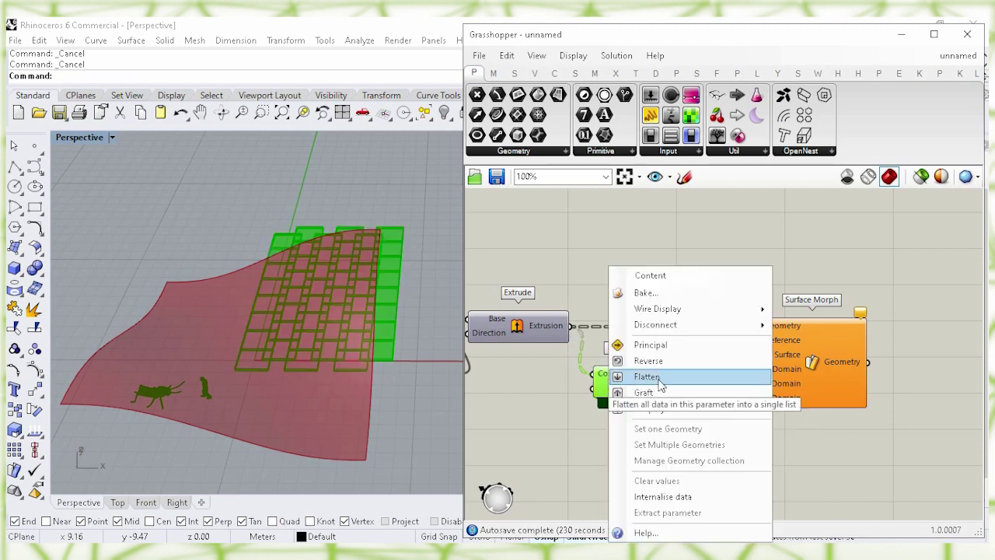
left_click(659, 381)
Step: Switch the Bounding Box component to Union Box mode
right_click(639, 381)
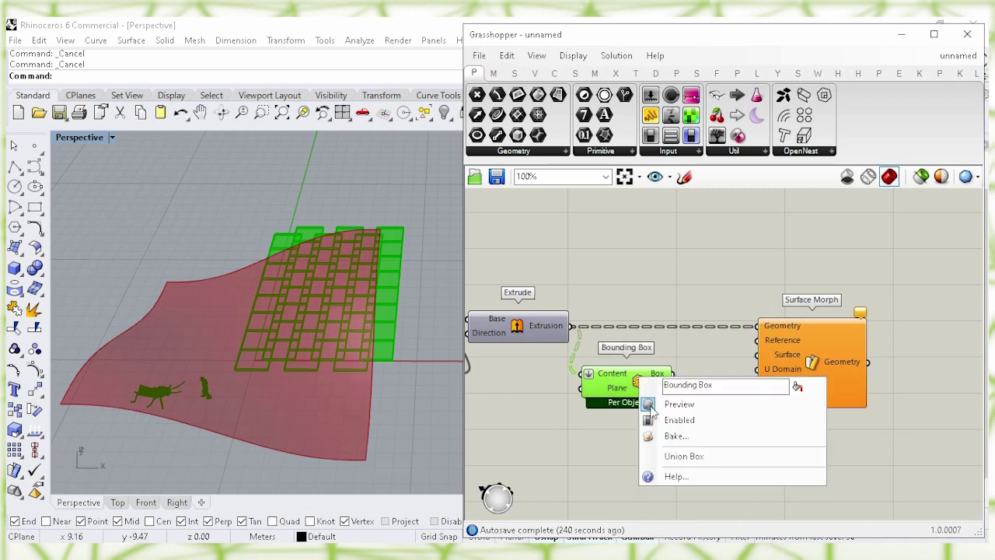
left_click(704, 456)
left_click(686, 476)
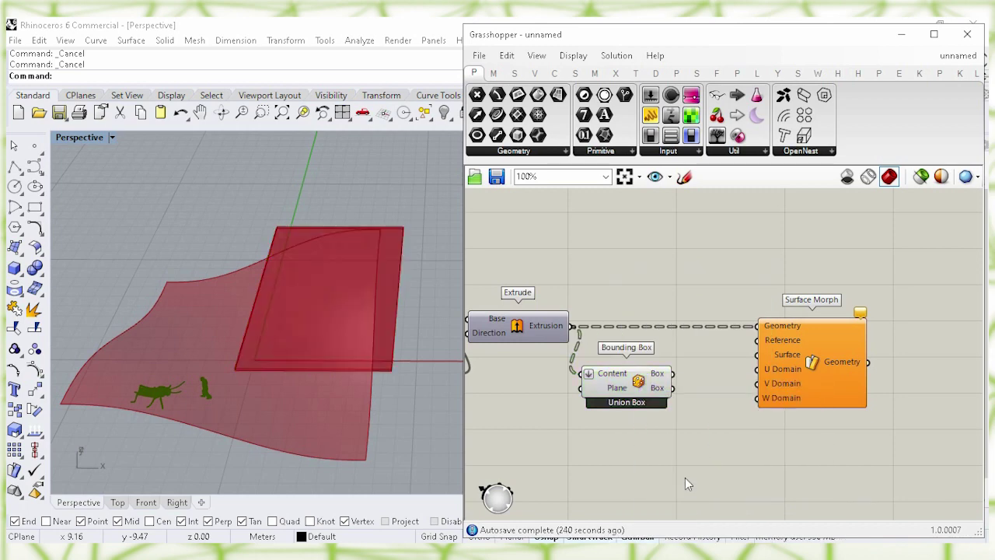
Step: Connect the Bounding Box's Box output to Surface Morph's Reference input
left_click(635, 390)
left_click(692, 369)
left_click_drag(675, 373, 758, 342)
Step: Turn off the Bounding Box component's preview
left_click(639, 381)
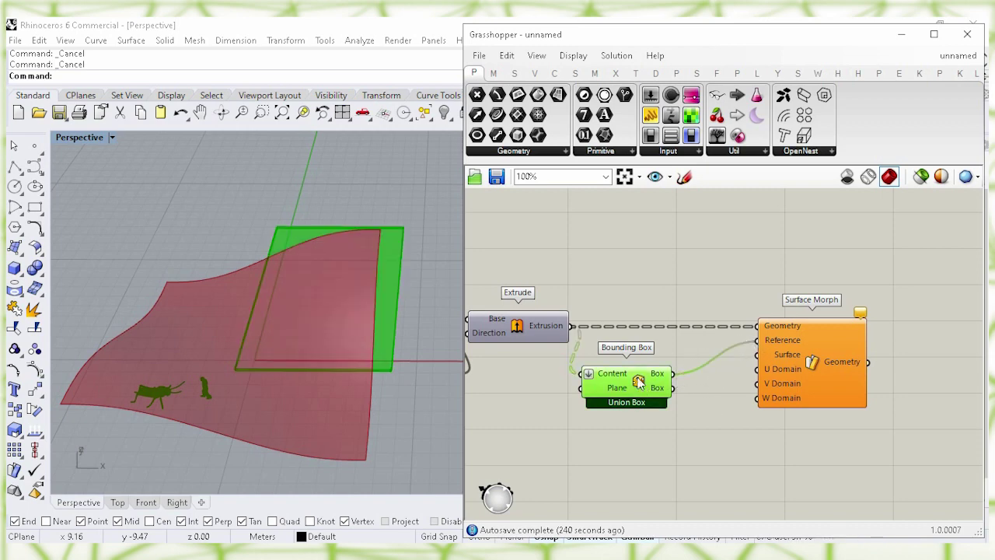
right_click(639, 381)
left_click(674, 405)
left_click(702, 434)
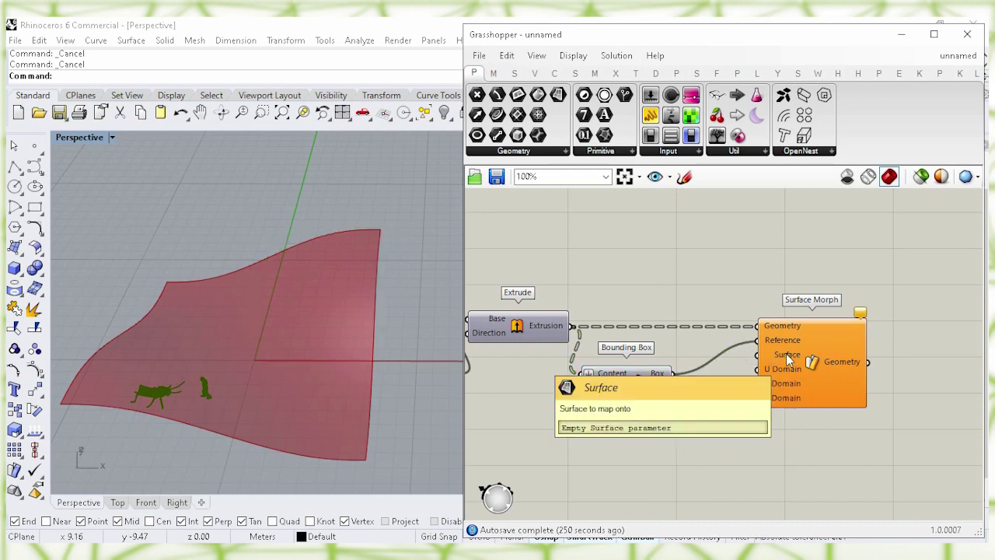
Step: Move the grouped base Surface parameter above the Extrude component and connect it to Surface Morph's Surface input
right_click_drag(541, 236, 795, 285)
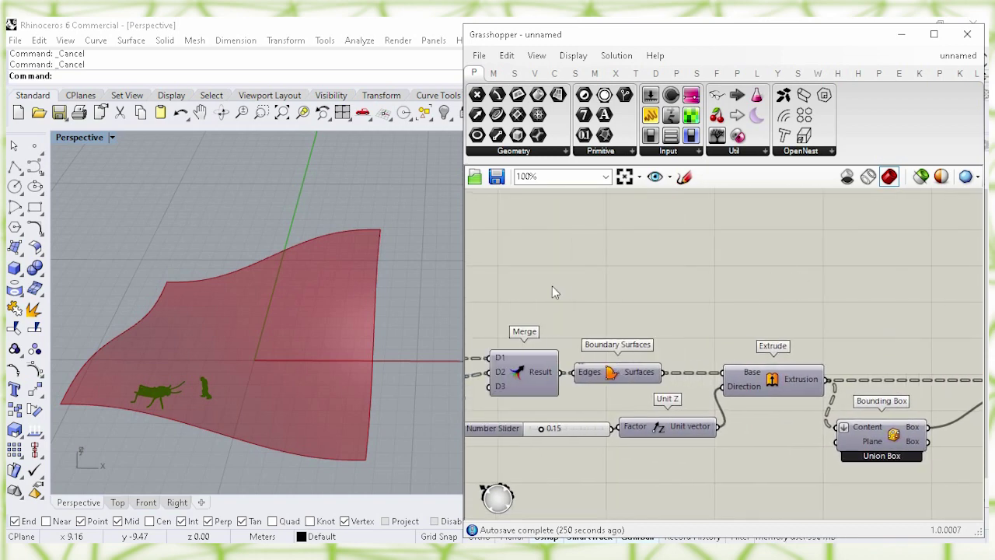
right_click_drag(527, 290, 801, 285)
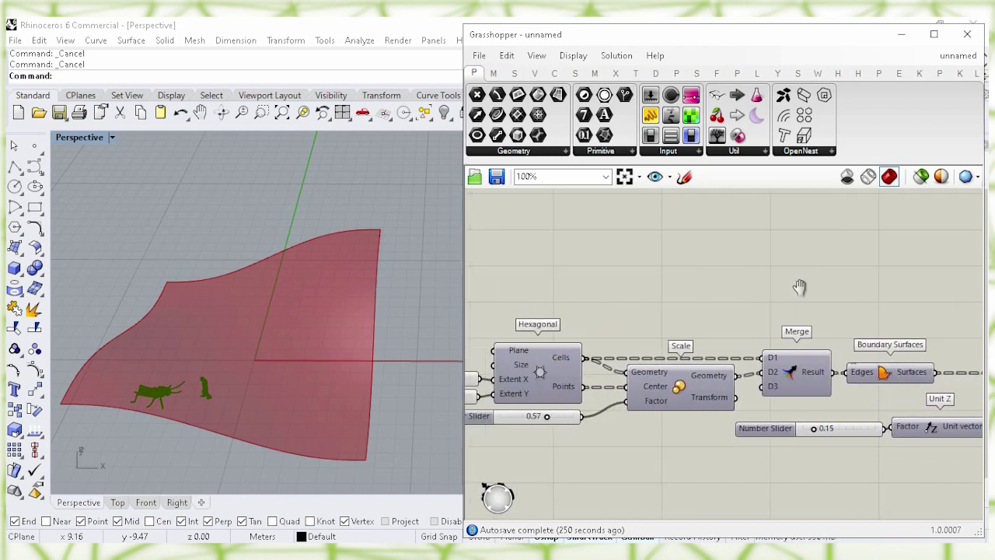
right_click_drag(529, 290, 733, 284)
right_click_drag(560, 332, 564, 306)
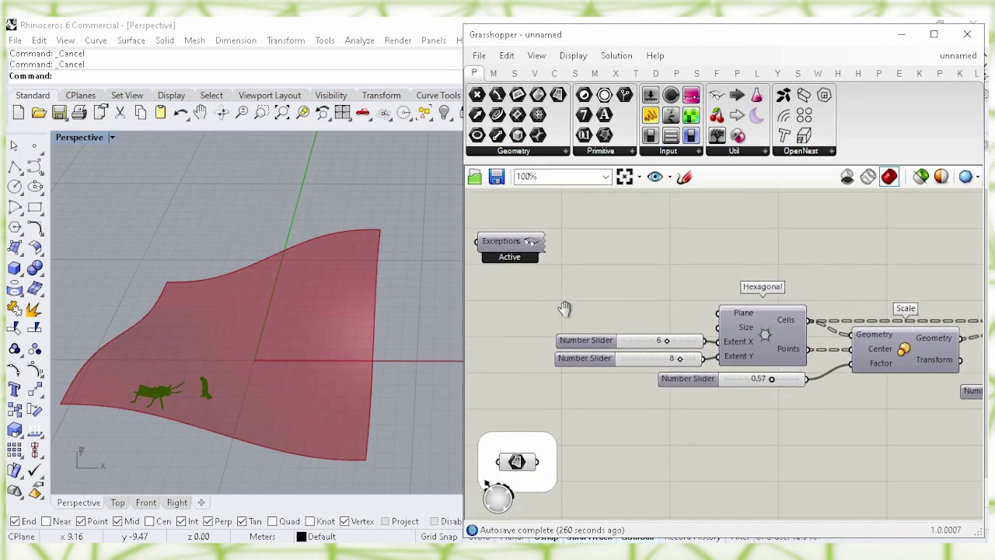
left_click(520, 464)
left_click_drag(519, 464, 748, 248)
right_click_drag(841, 263, 622, 308)
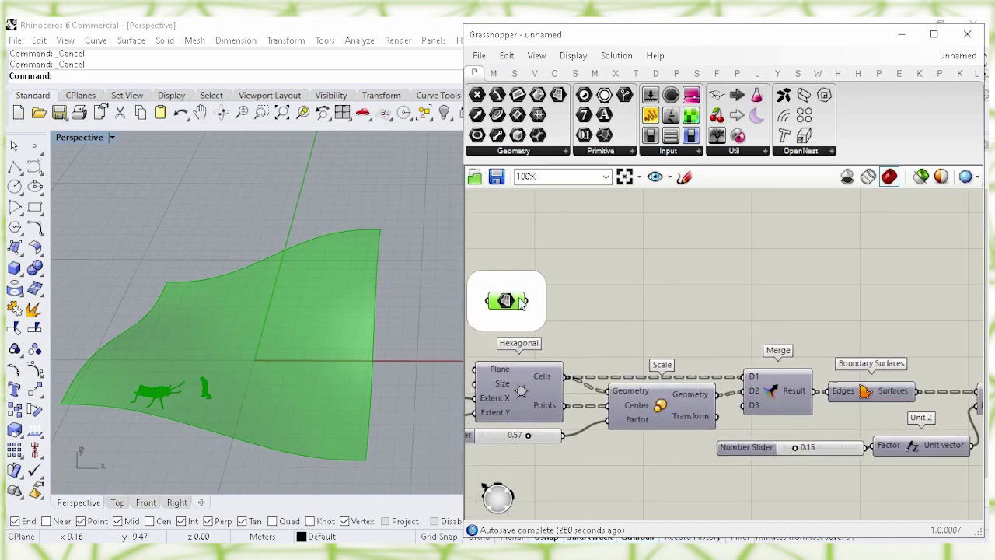
left_click_drag(509, 300, 853, 287)
right_click_drag(913, 330, 610, 328)
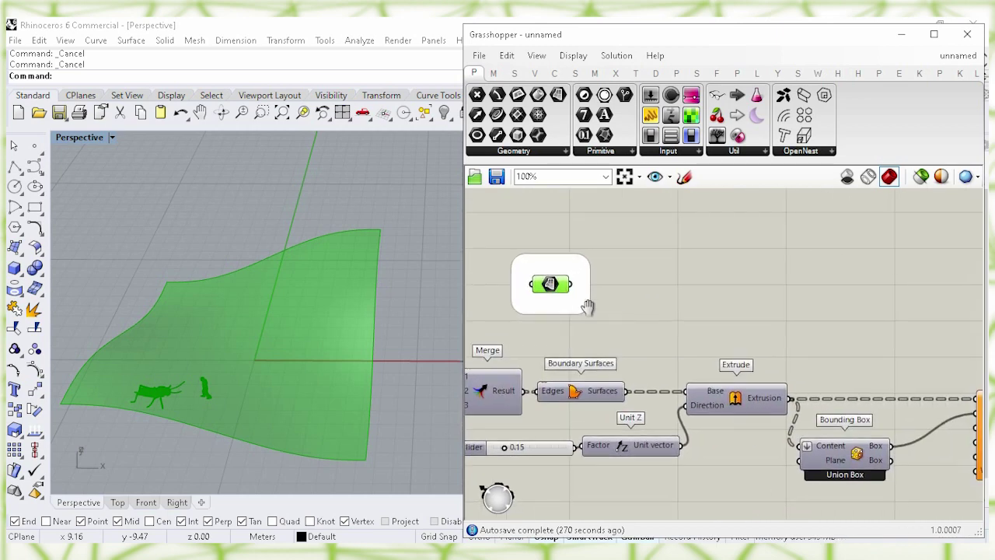
left_click_drag(559, 295, 735, 301)
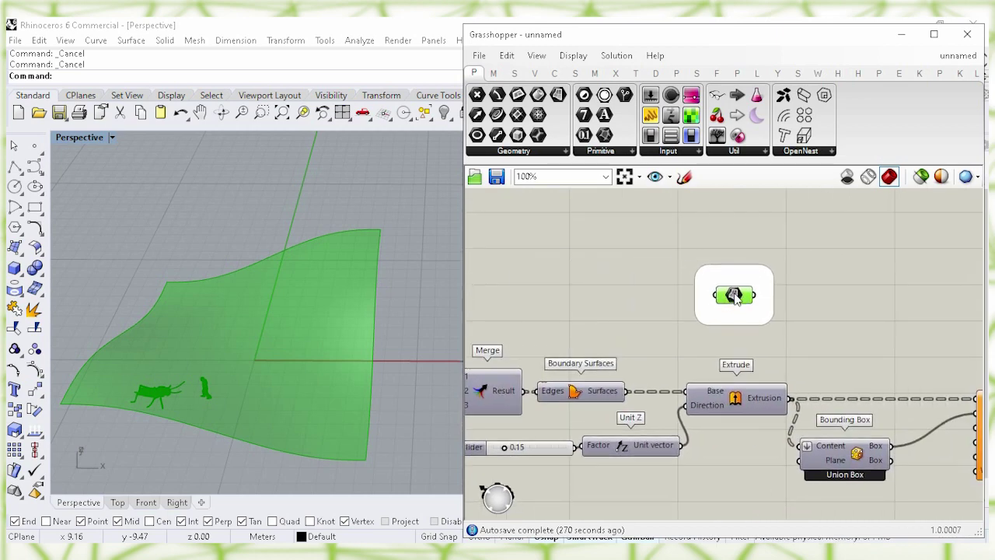
right_click_drag(827, 355, 610, 320)
left_click(631, 309)
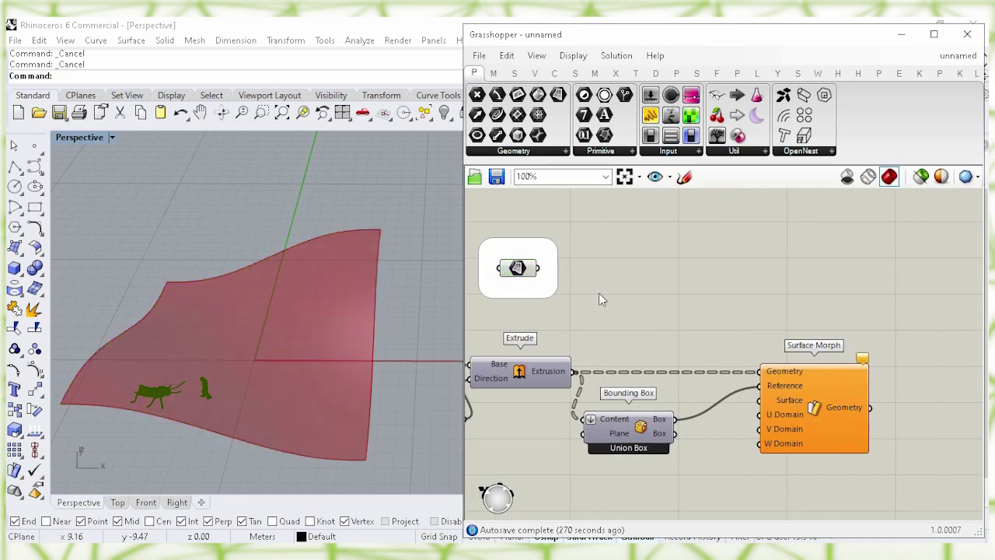
left_click_drag(663, 314, 759, 399)
Step: Turn off the base Surface parameter's preview
left_click(517, 270)
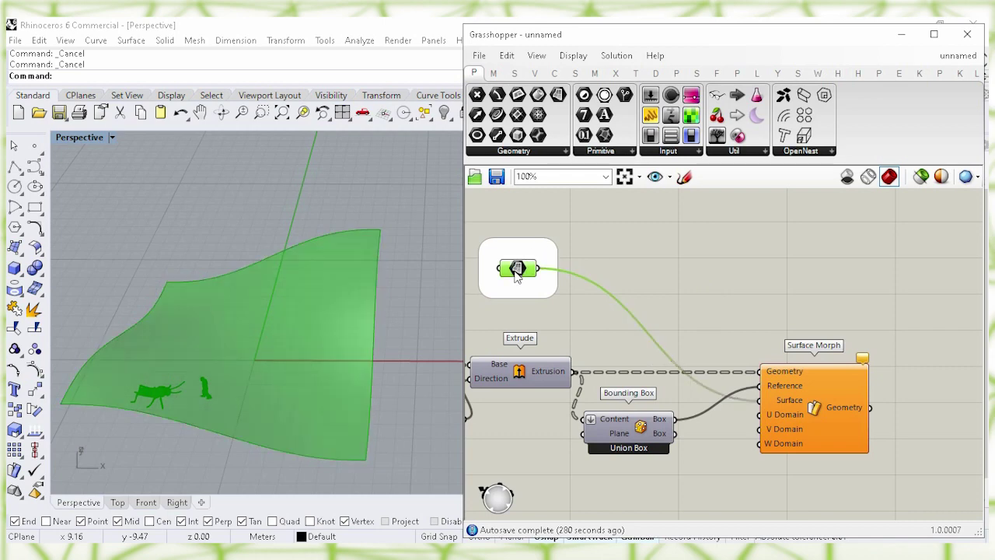
right_click(521, 272)
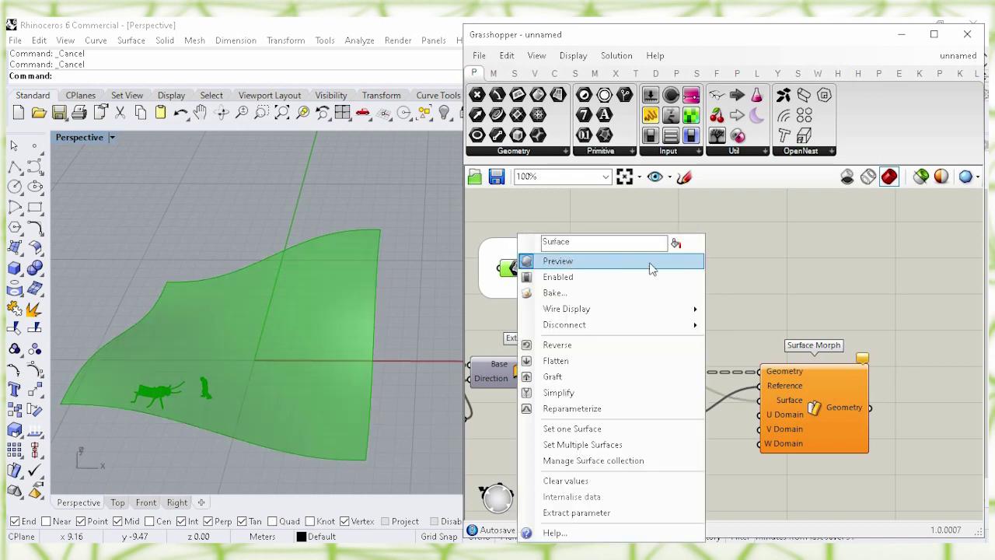
left_click(675, 265)
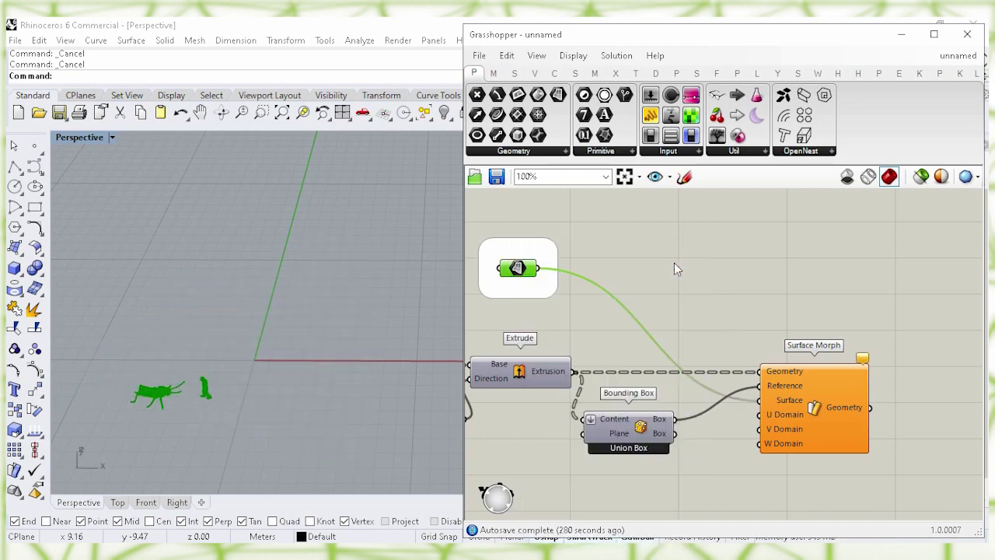
left_click(768, 269)
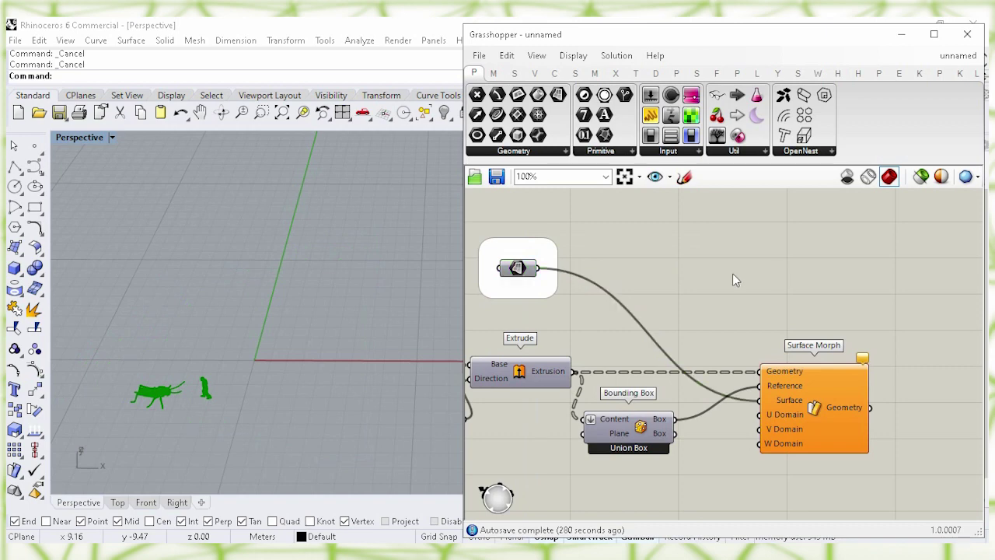
Step: Add a Deconstruct Domain² component with U and V component outputs above Surface Morph
double_click(732, 273)
type("dec")
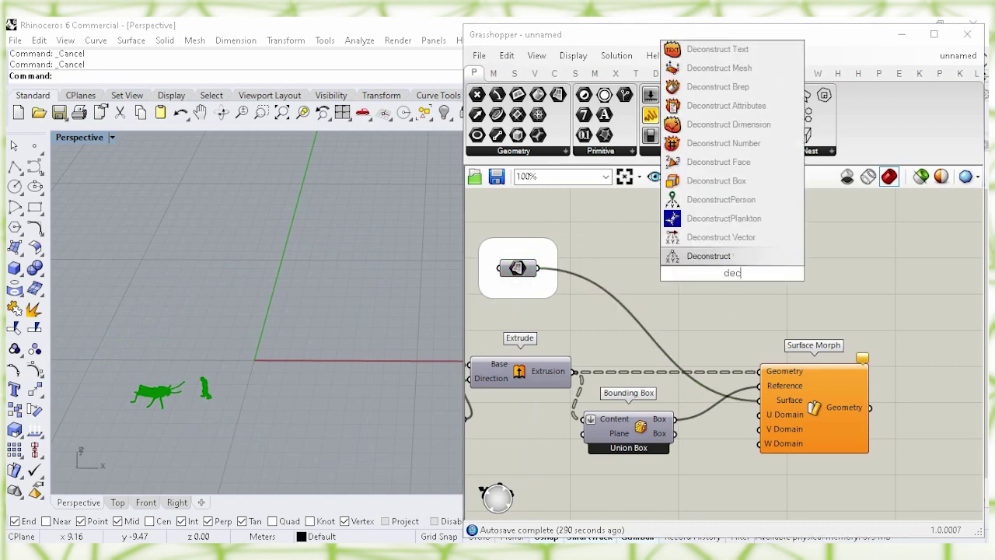
type("onstru")
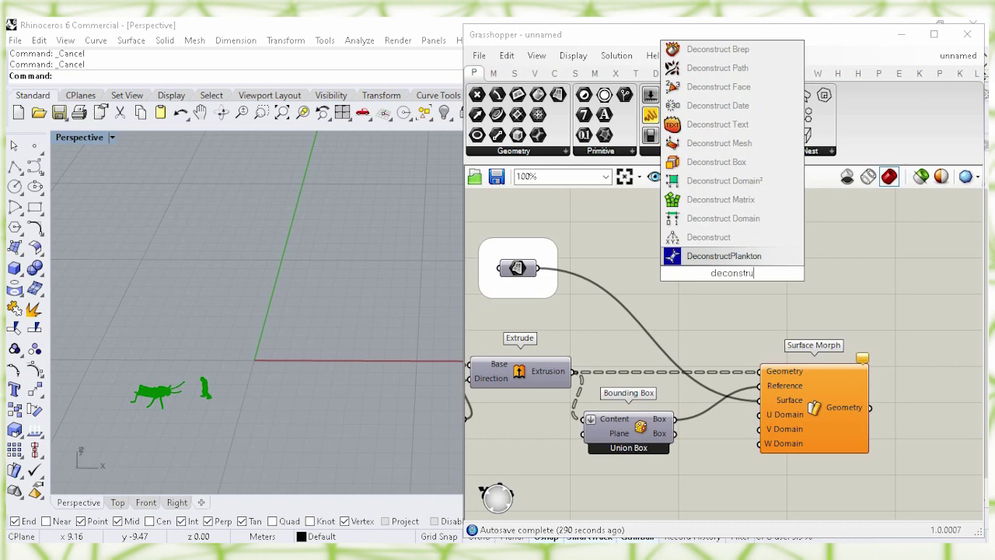
type("ct do")
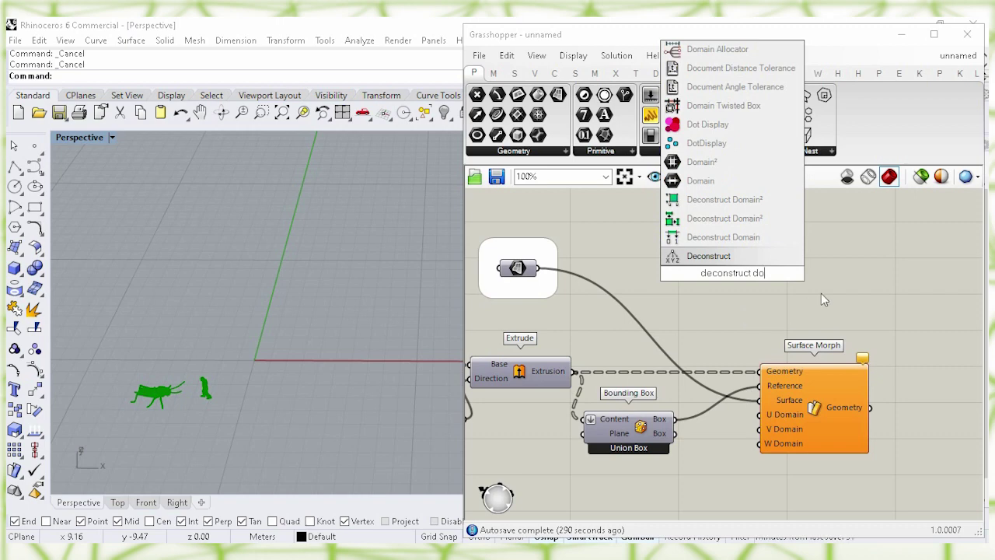
left_click(767, 217)
left_click(675, 309)
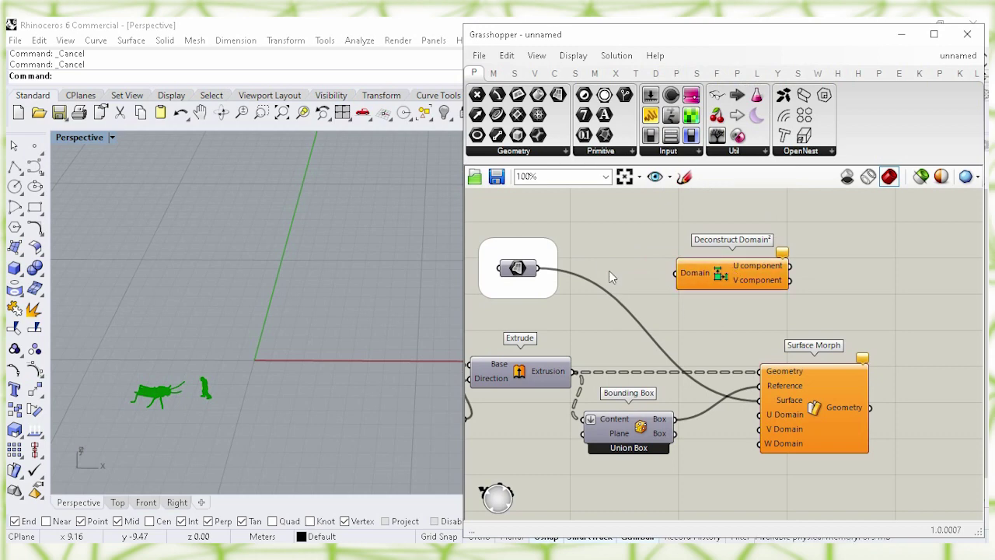
Step: Connect the base Surface parameter to Deconstruct Domain²'s Domain input and place the component closer to it
left_click_drag(538, 268, 660, 267)
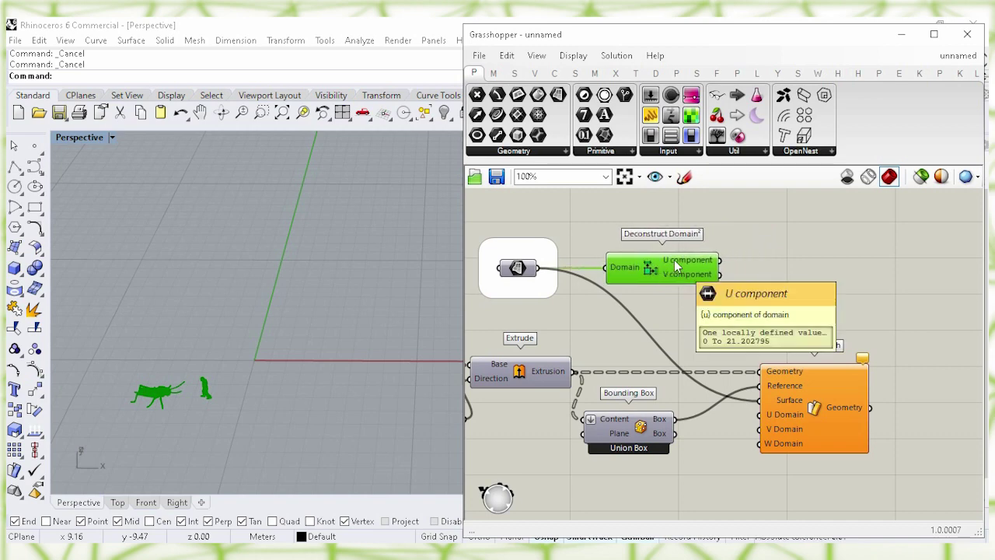
left_click(706, 321)
right_click_drag(708, 327, 707, 296)
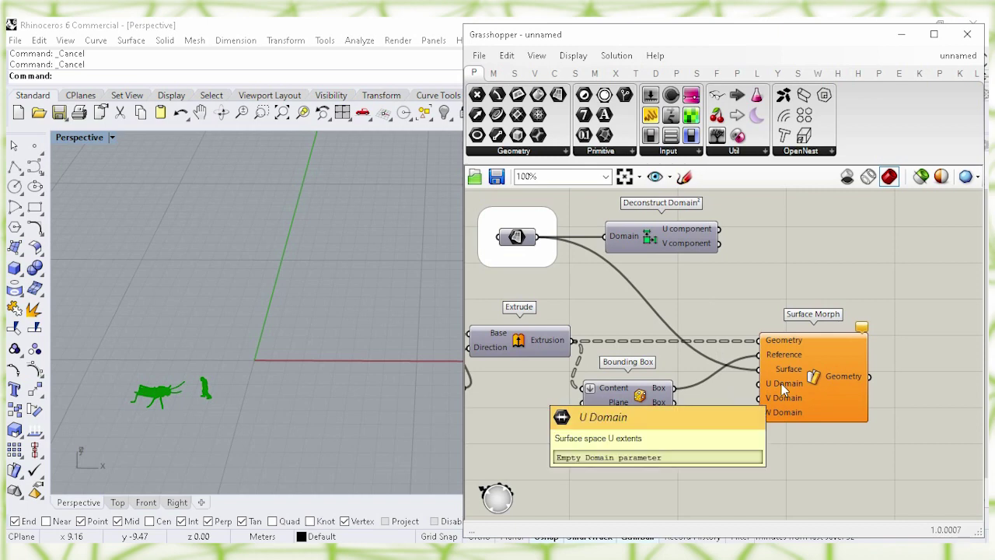
Step: Connect the U and V component outputs to Surface Morph's U Domain and V Domain inputs, spacing Surface Morph farther from its sources
left_click_drag(820, 379, 849, 376)
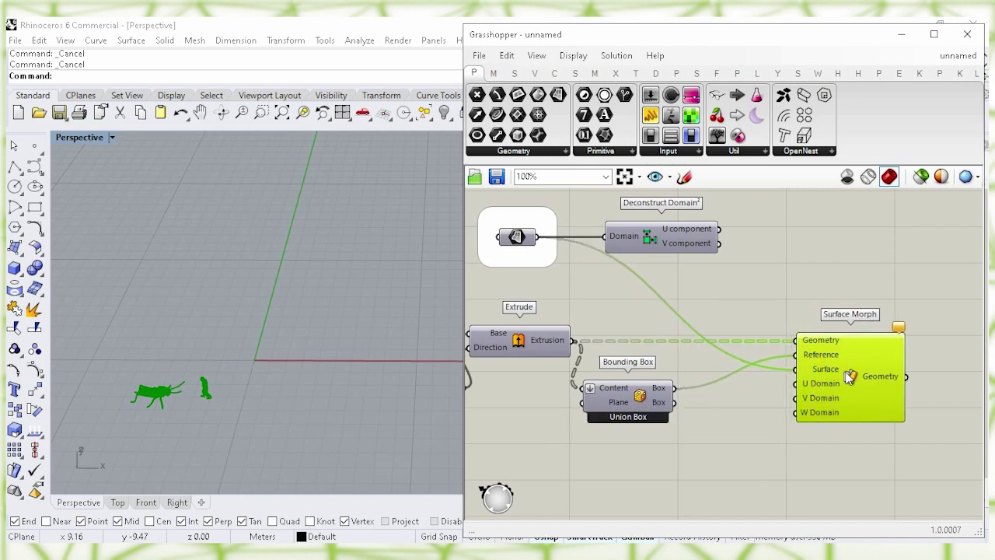
left_click(780, 289)
left_click_drag(720, 229, 794, 384)
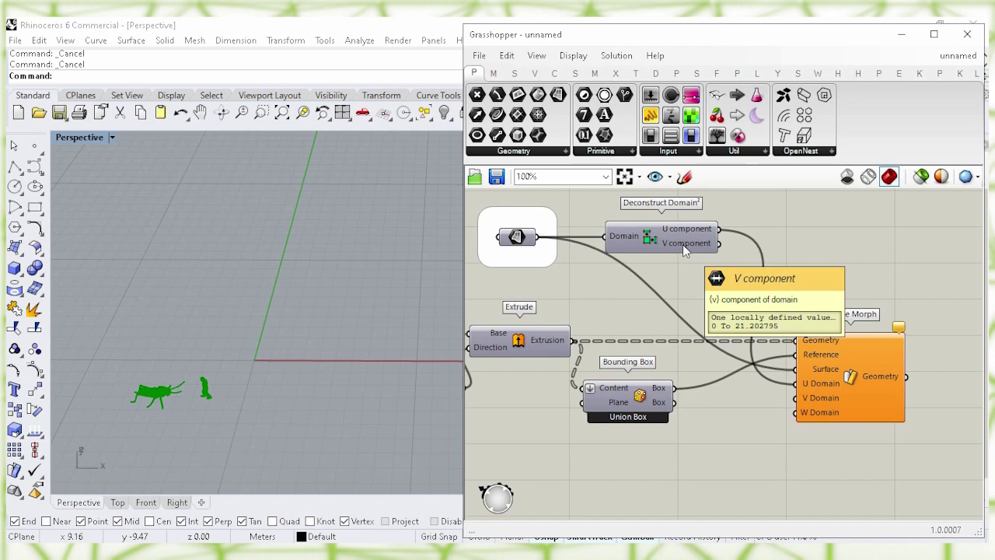
left_click_drag(716, 287, 791, 404)
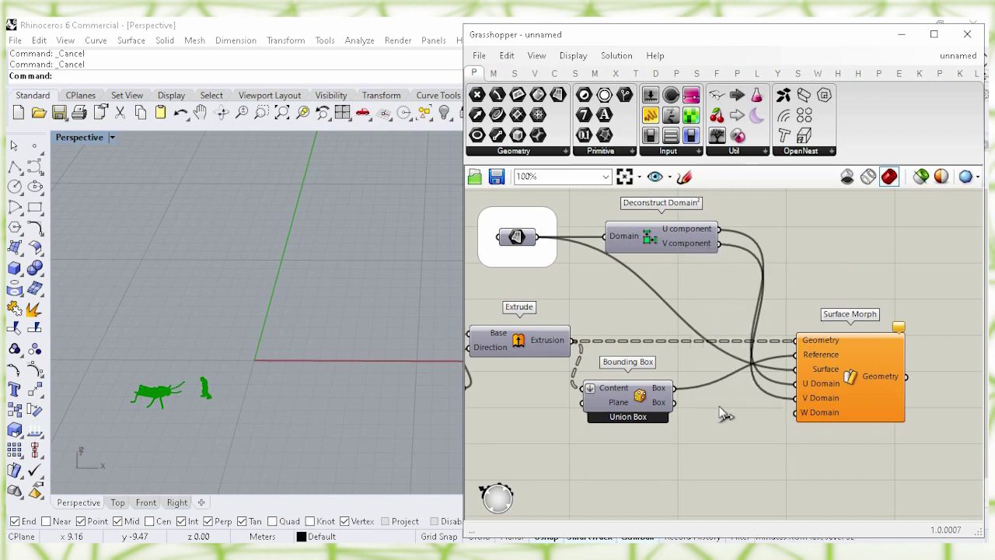
left_click(856, 383)
left_click_drag(856, 381, 885, 382)
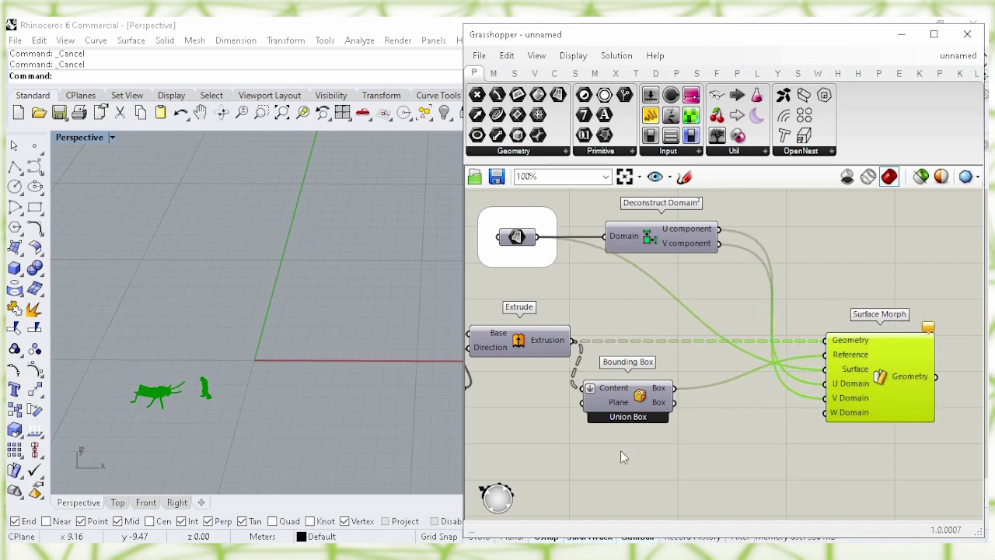
Step: Move the 0.15 extrusion height slider below Unit Z and connect it to Surface Morph's W Domain input as well
left_click(565, 461)
mouse_move(535, 461)
right_mouse_down()
mouse_move(626, 422)
mouse_move(710, 415)
right_mouse_up()
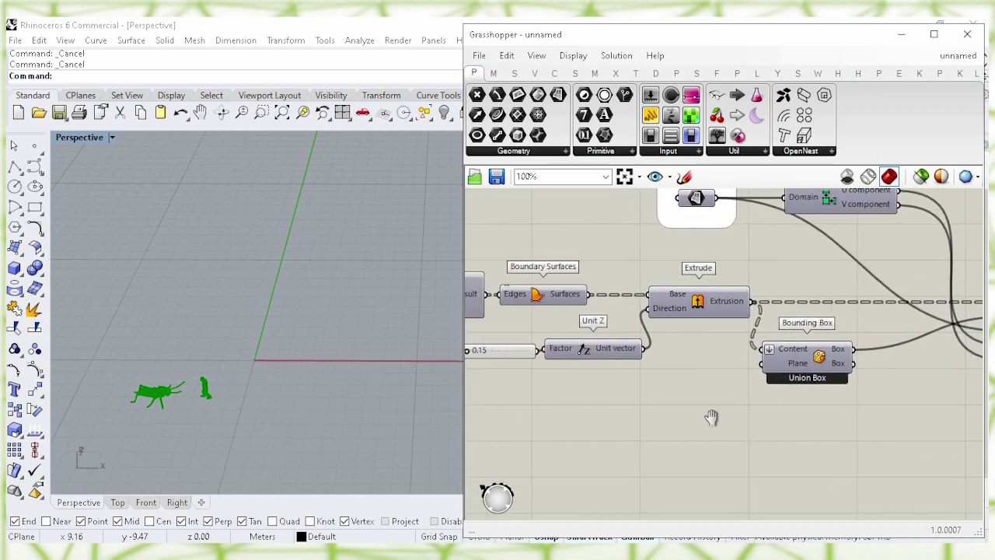
right_click_drag(567, 422, 662, 408)
left_click(687, 342)
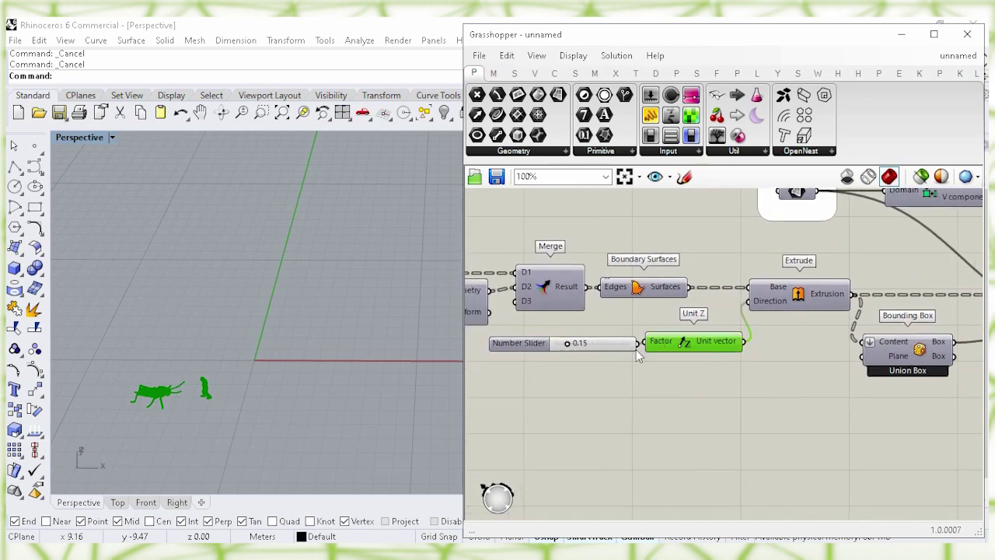
left_click(615, 342)
left_click_drag(616, 343, 621, 404)
left_click(683, 429)
right_click_drag(709, 426, 684, 416)
left_click_drag(621, 399, 833, 362)
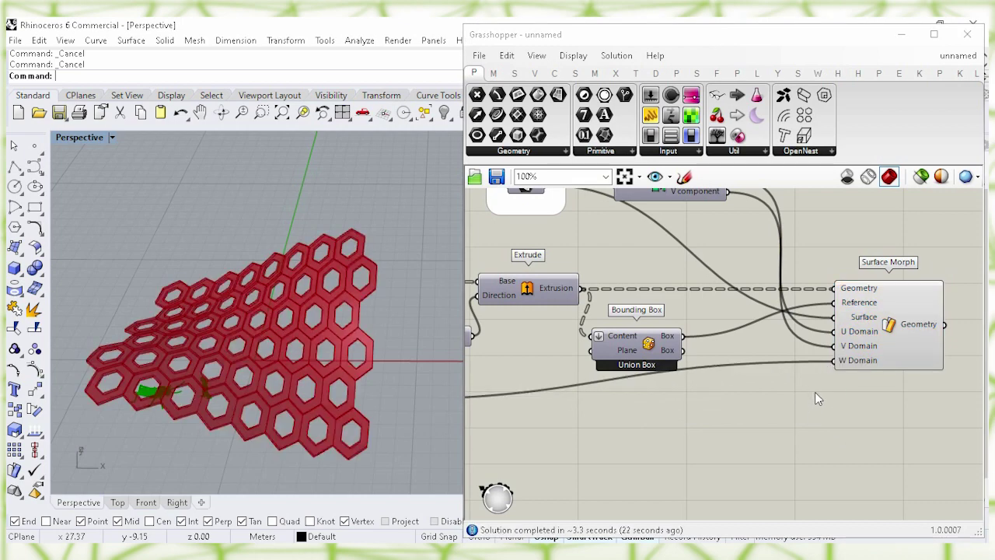
Step: Set the Hexagonal grid's Extent X slider to 10
left_click(890, 327)
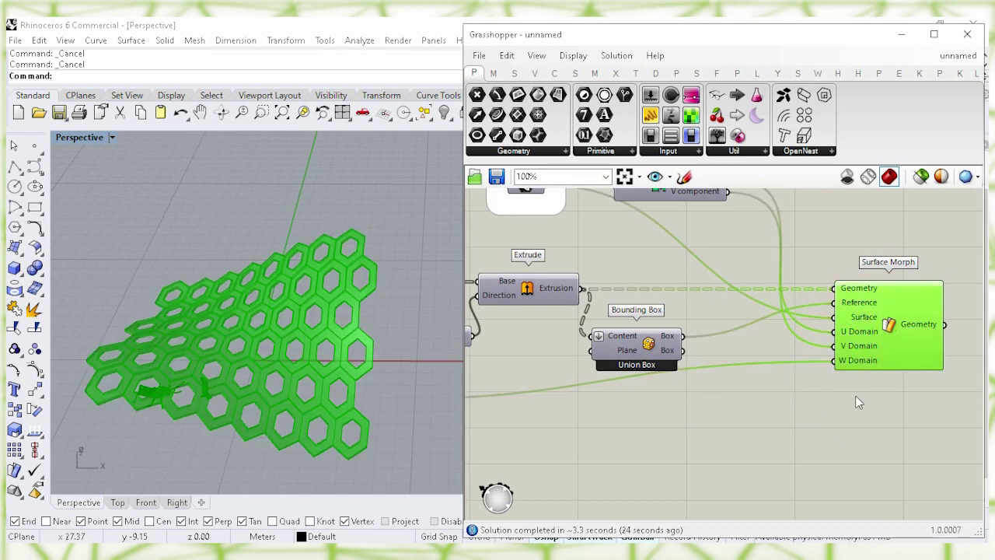
left_click(836, 402)
right_click_drag(789, 381, 793, 419)
right_click_drag(594, 452, 799, 449)
right_click_drag(587, 428, 714, 381)
left_click(652, 313)
left_click(599, 428)
right_click_drag(548, 423, 592, 430)
left_click(591, 325)
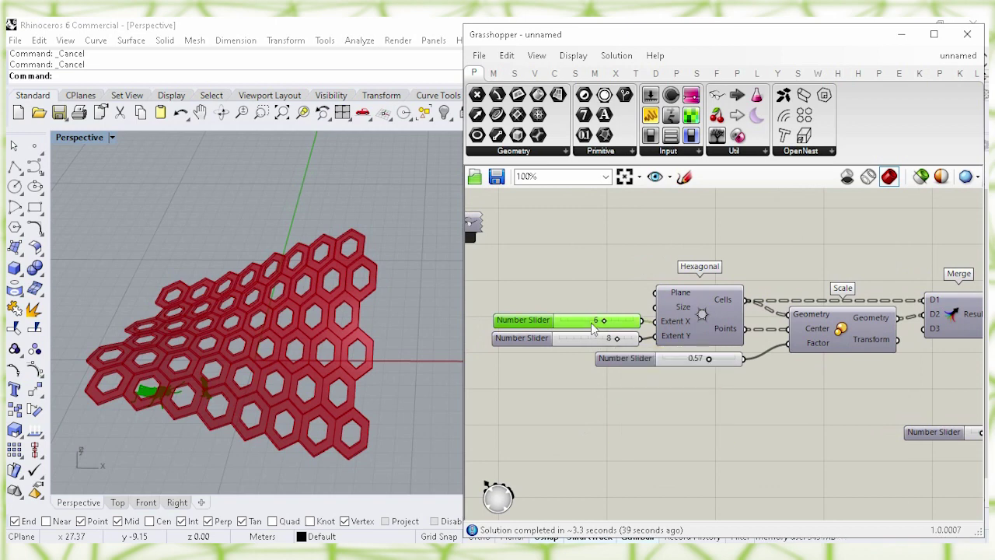
double_click(590, 321)
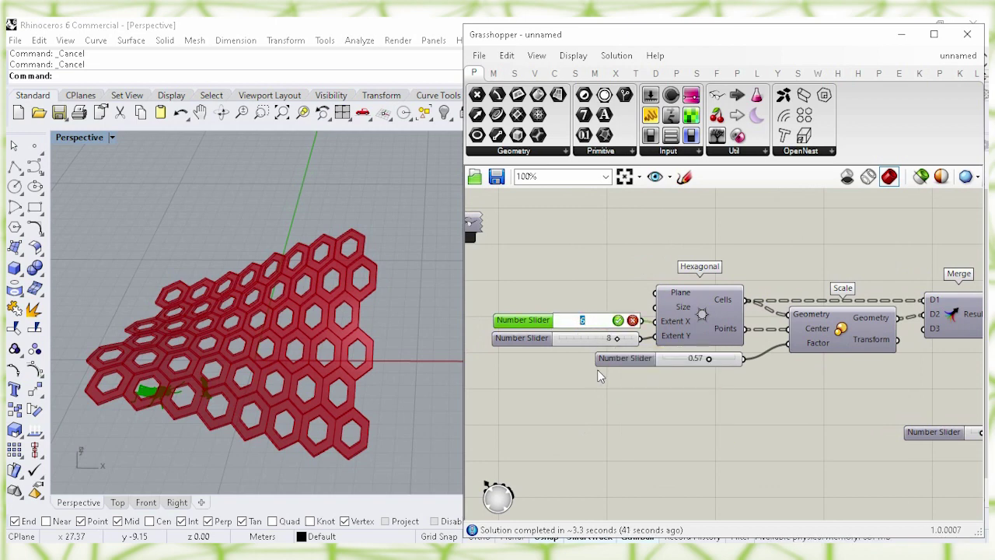
type("10")
left_click(617, 320)
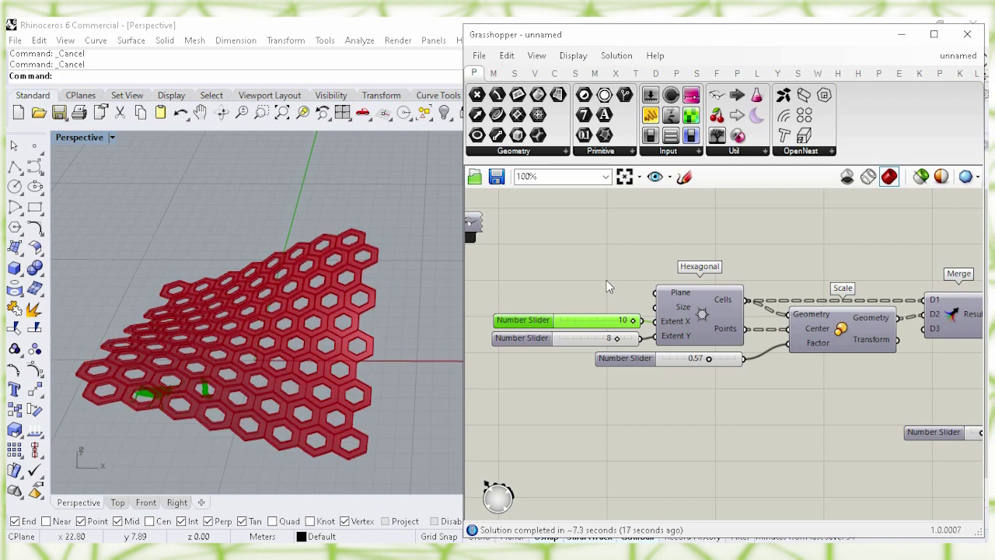
Step: Set the Hexagonal grid's Extent Y slider to 10
left_click(605, 286)
left_click(602, 339)
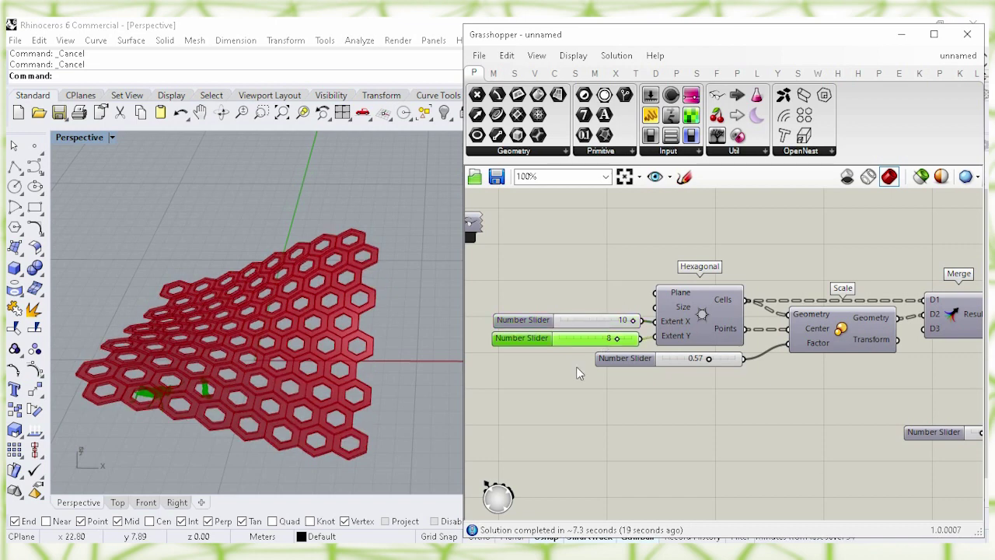
double_click(599, 345)
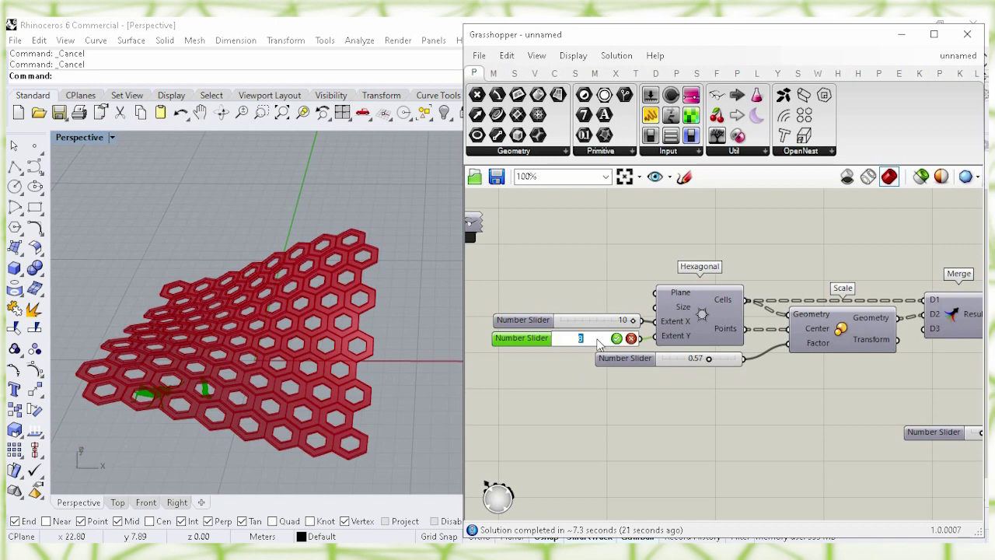
type("10")
left_click(616, 339)
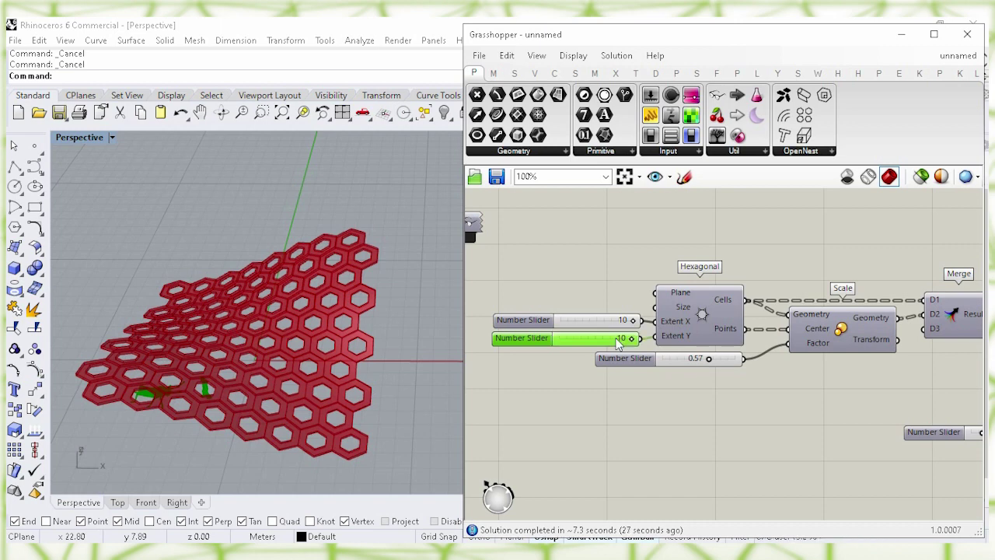
left_click(600, 303)
Step: Select the Surface Morph component to highlight its morphed hexagonal geometry in the viewport
right_click_drag(828, 226, 650, 244)
right_click_drag(859, 222, 780, 231)
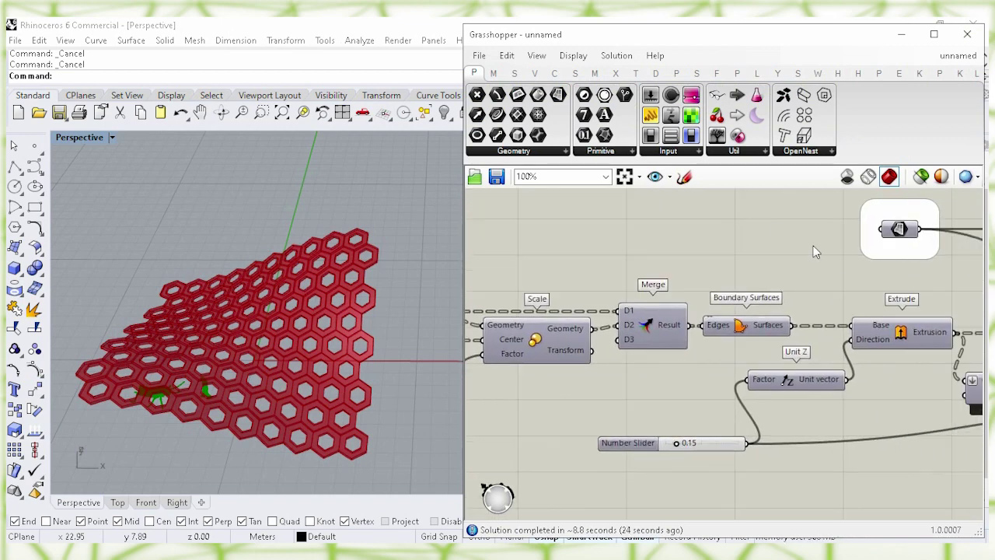
right_click_drag(818, 270, 697, 256)
right_click_drag(894, 253, 771, 255)
left_click(835, 384)
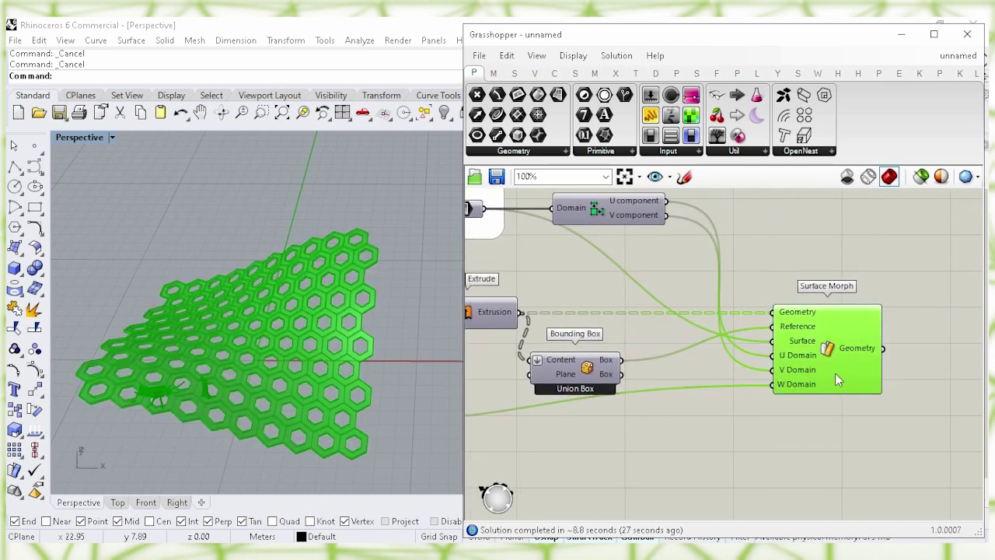
Step: Bake the Surface Morph geometry to the Default layer as a group and turn off the component's preview
right_click(829, 351)
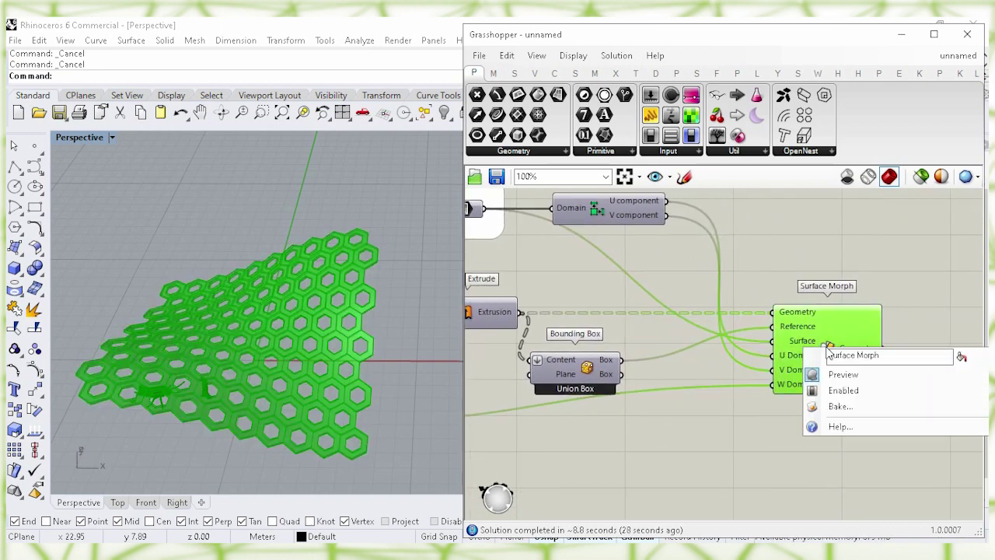
left_click(848, 411)
left_click(833, 282)
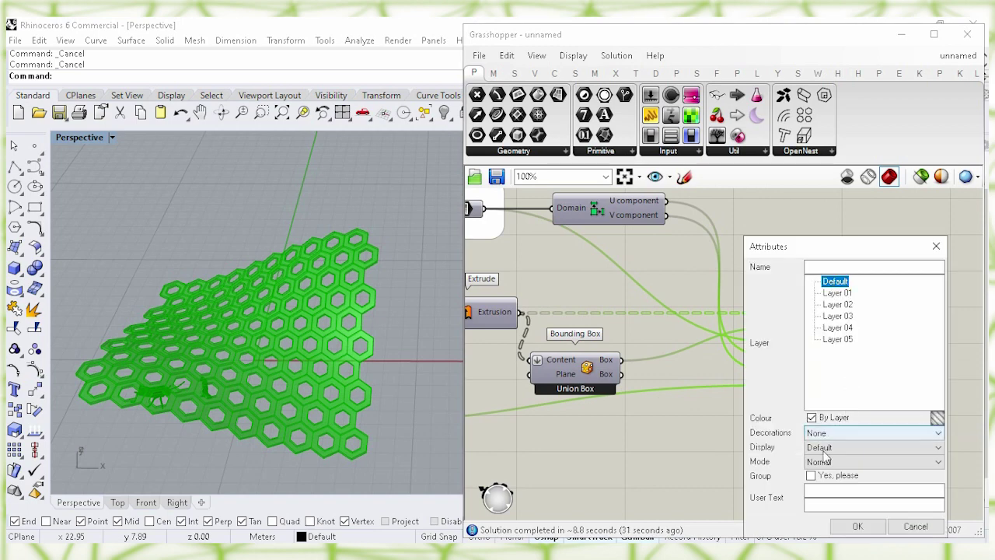
left_click(811, 475)
left_click(856, 526)
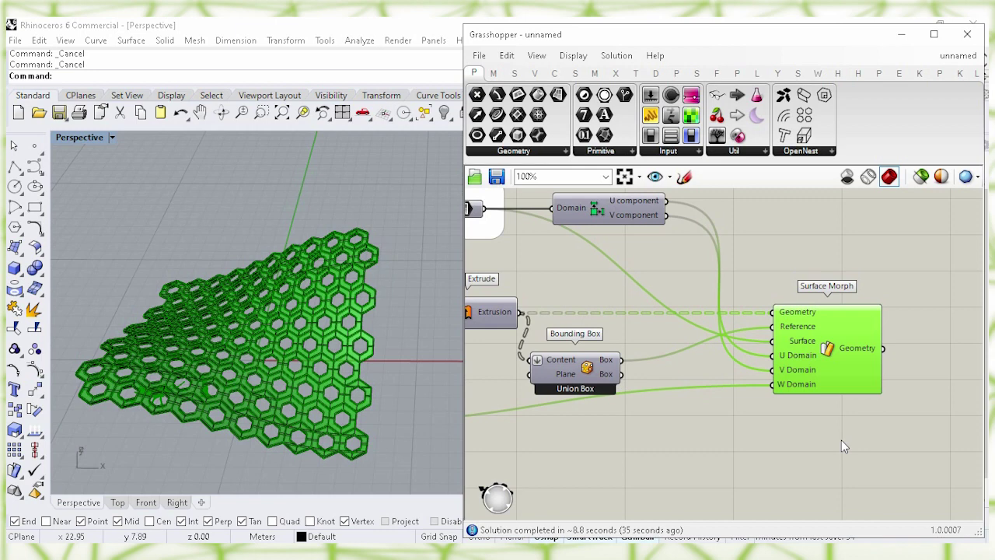
right_click(829, 347)
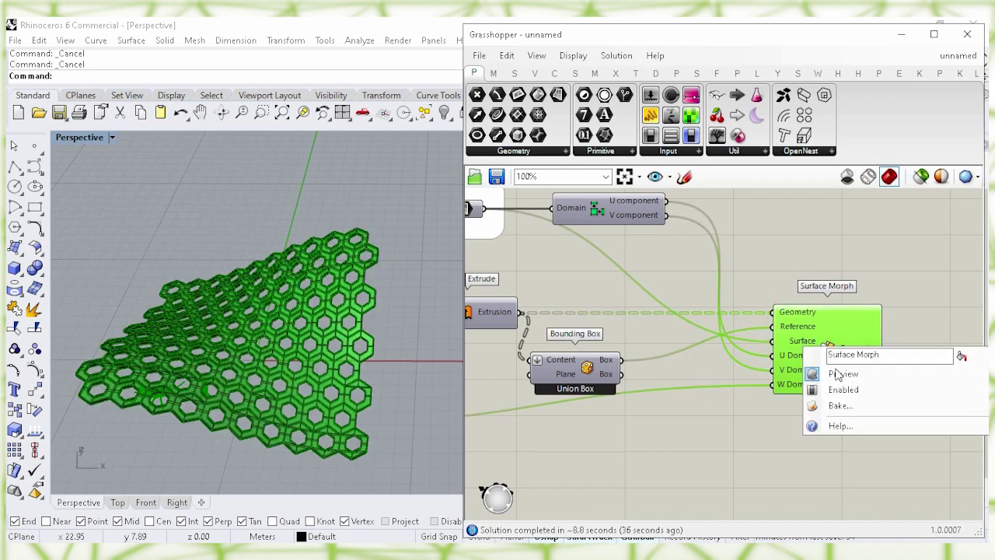
left_click(953, 377)
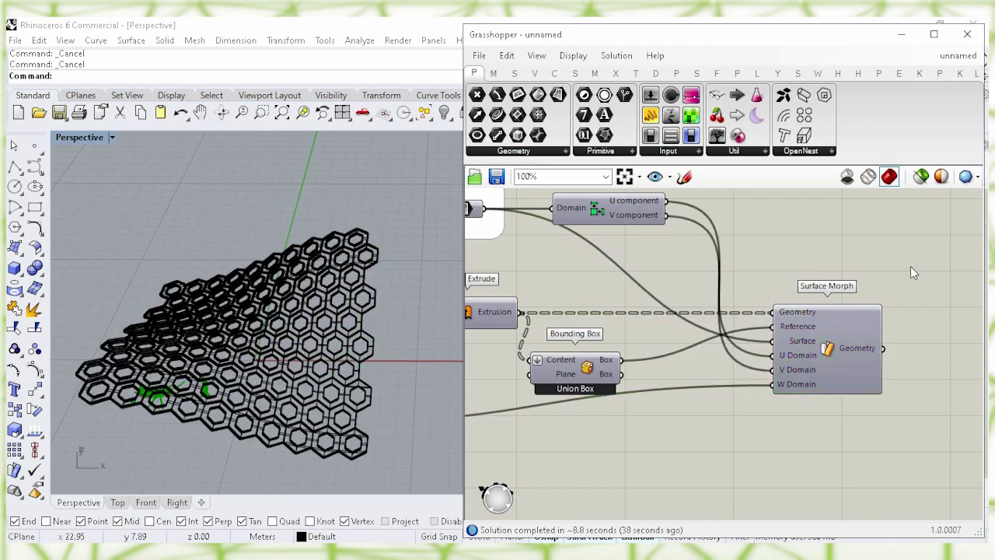
Step: Switch to the Rhino window, select the baked hexagonal group and turn off its surface isocurves
left_click(901, 34)
right_click_drag(468, 275, 617, 257, "shift")
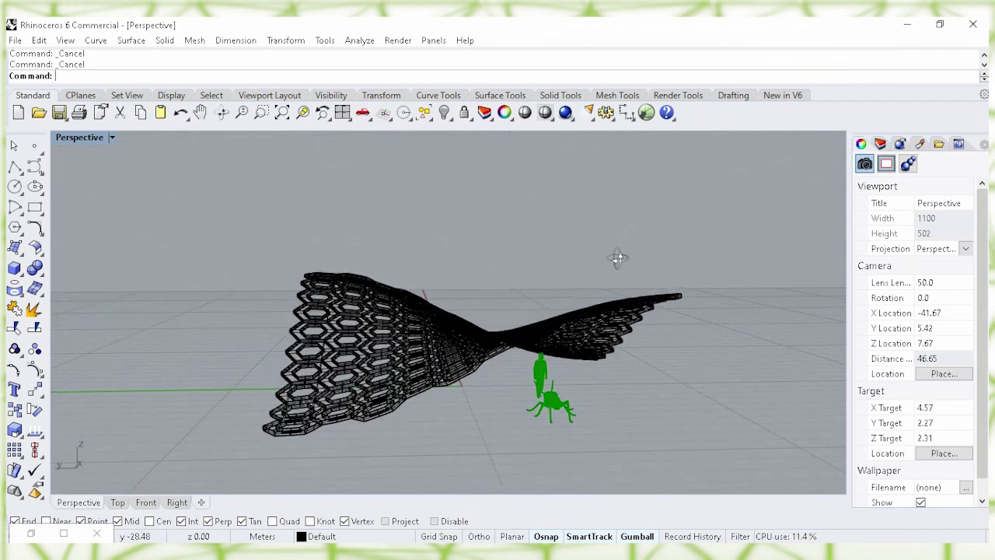
left_click(623, 304)
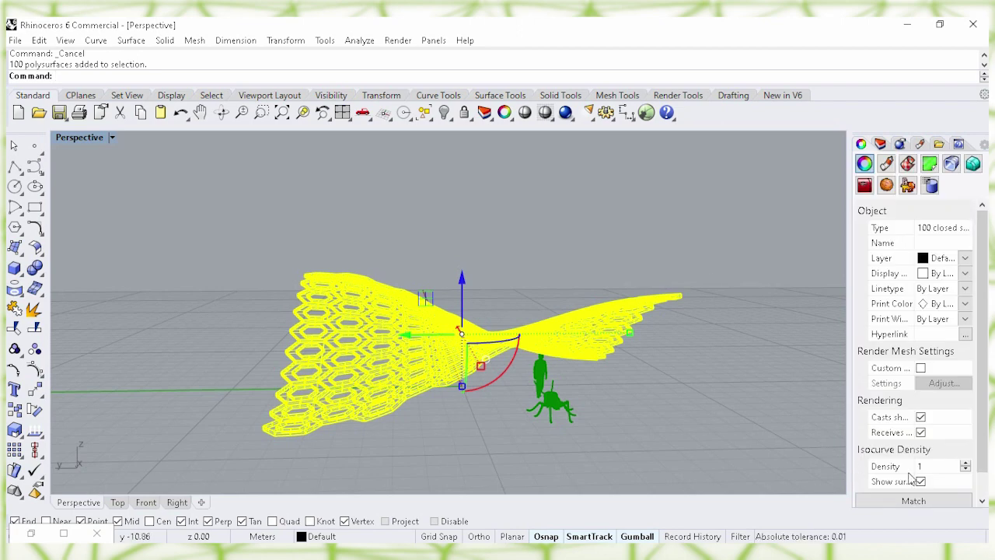
left_click(921, 482)
key("Escape")
Step: Set the Perspective viewport's display mode to Rendered
right_click_drag(701, 252, 610, 226)
right_click_drag(678, 231, 716, 230)
left_click(112, 137)
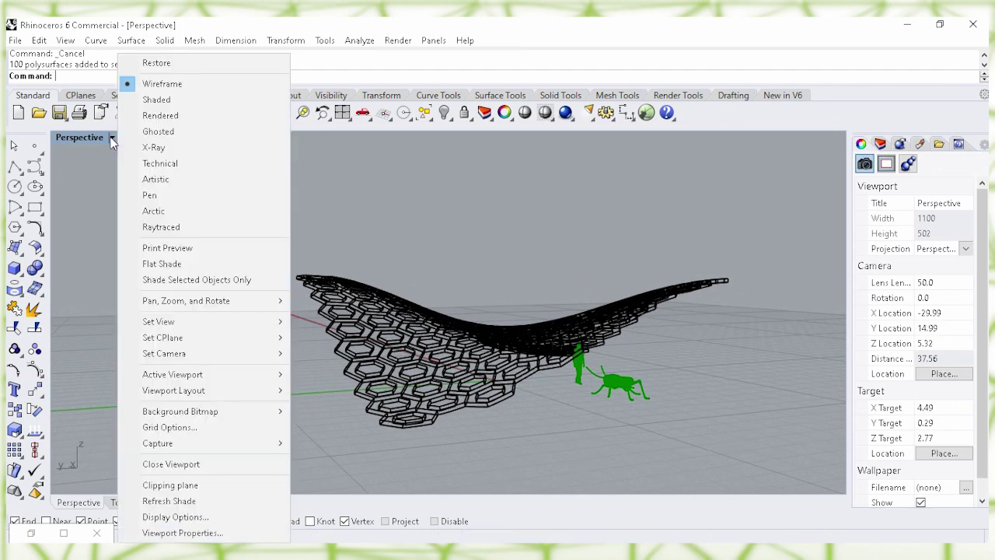
left_click(190, 128)
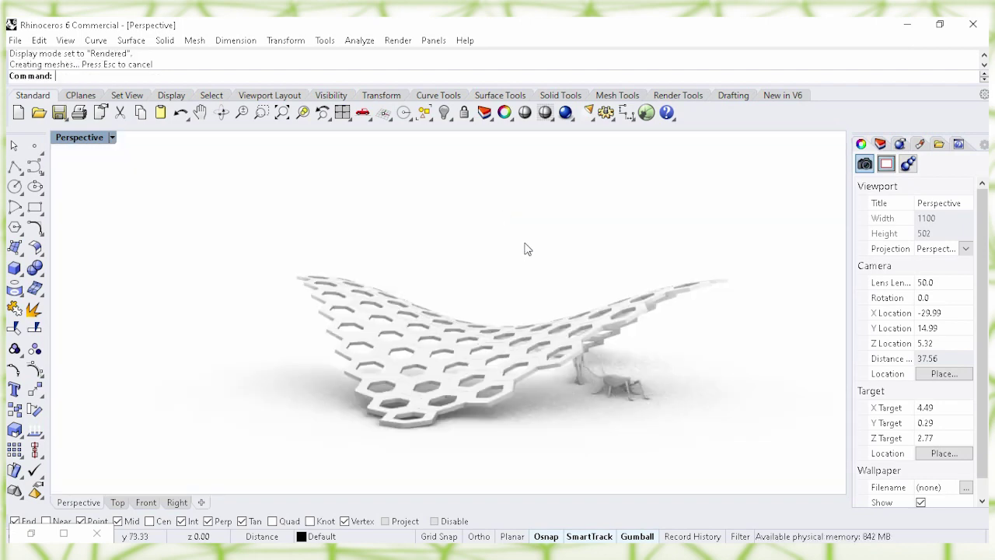
Step: Examine the rendered hexagonal canopy from several sides at low eye level, including the human and insect figures beneath it
right_click_drag(523, 239, 524, 233)
scroll(533, 248, "up", 5)
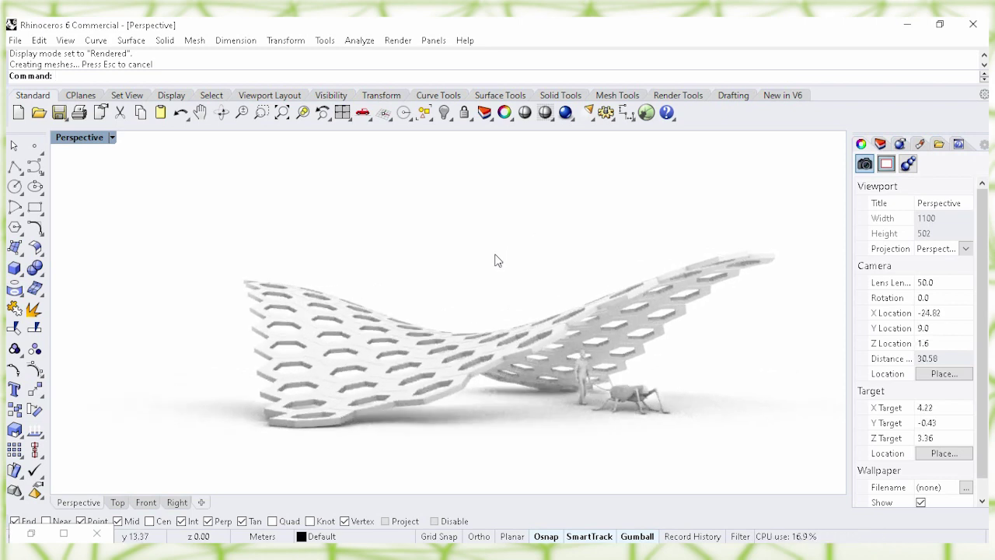
scroll(495, 247, "up", 3)
right_click_drag(498, 251, 559, 240)
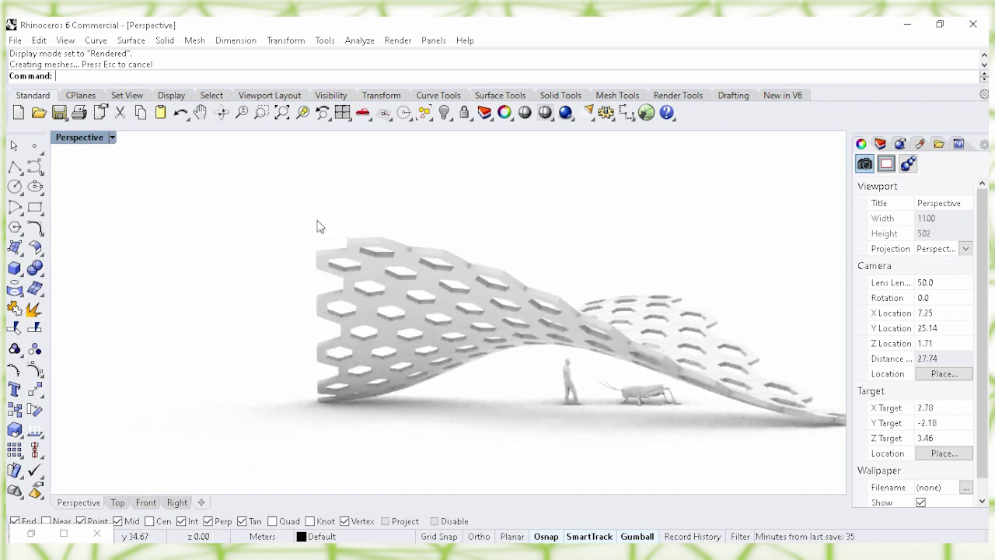
right_click_drag(263, 220, 479, 257)
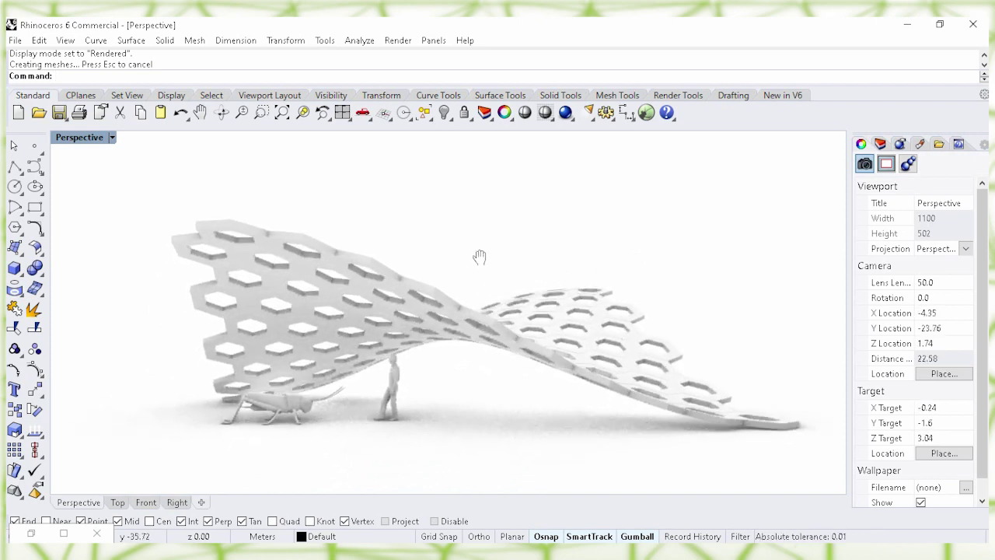
scroll(447, 250, "up", 1)
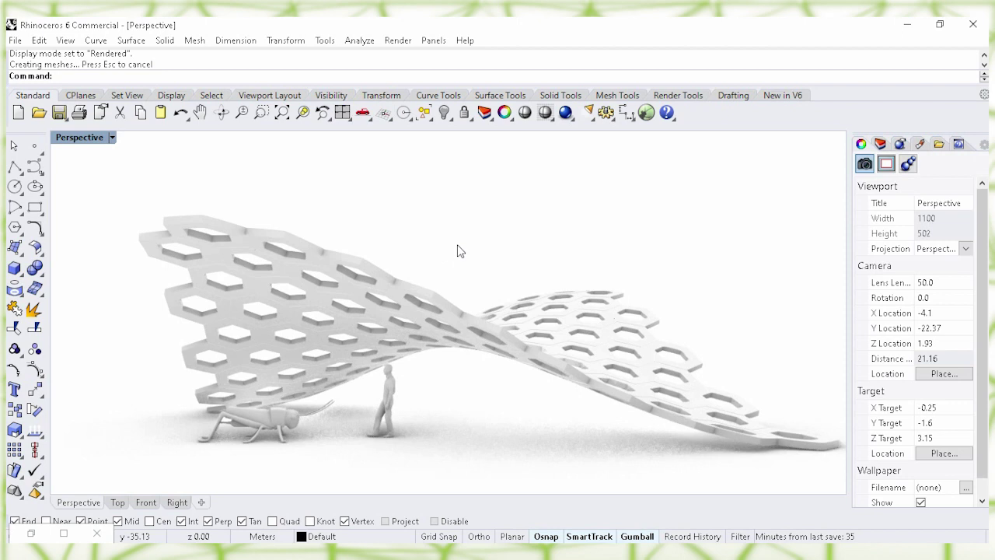
mouse_move(456, 249)
right_mouse_down()
mouse_move(466, 248)
mouse_move(454, 248)
mouse_move(456, 240)
right_mouse_up()
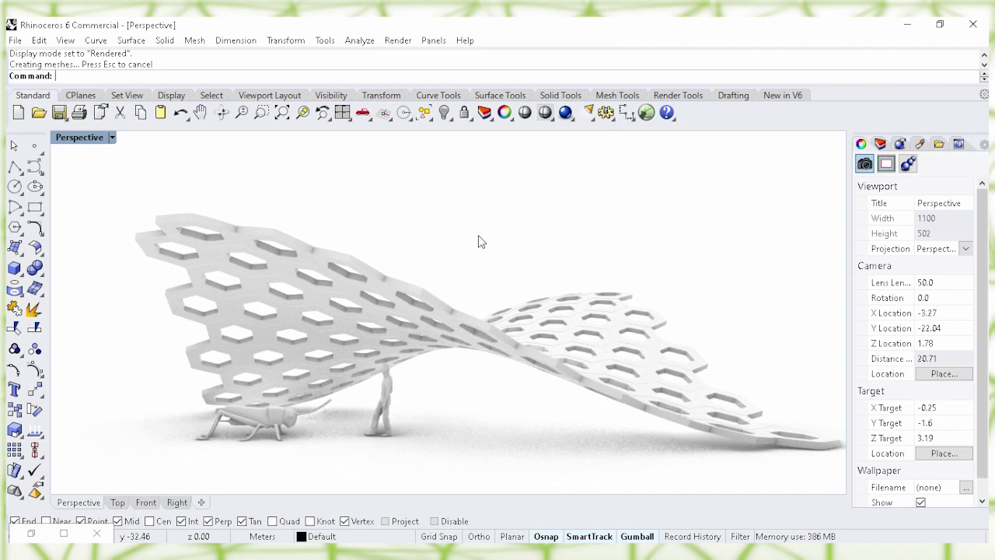